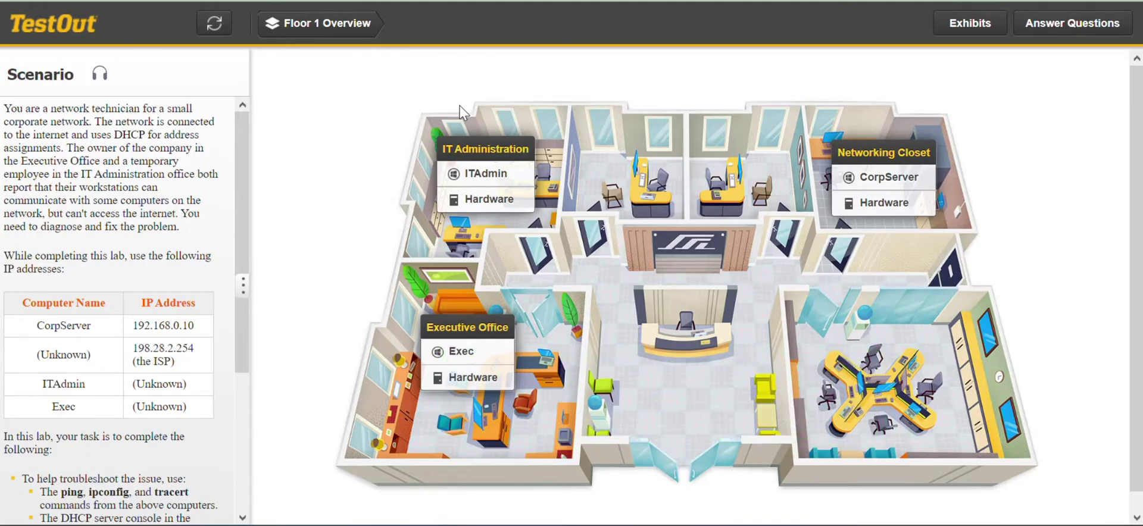
# - Read through the lab scenario, including the IP address table and the troubleshooting tasks
pyautogui.scroll(-1, 246, 157)
pyautogui.scroll(1, 246, 148)
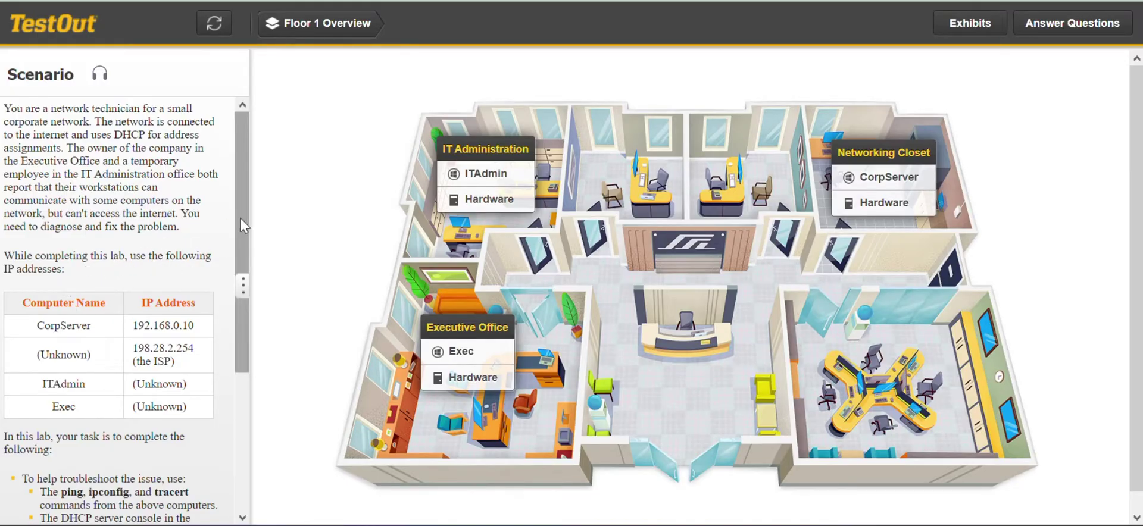
pyautogui.moveTo(241, 216); pyautogui.dragTo(240, 237)
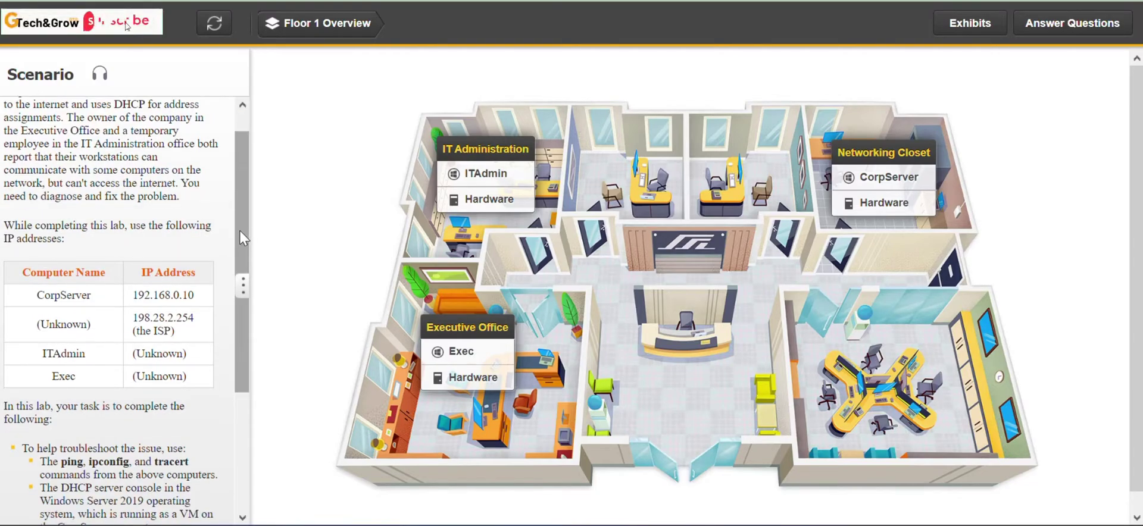
pyautogui.moveTo(240, 231); pyautogui.dragTo(239, 338)
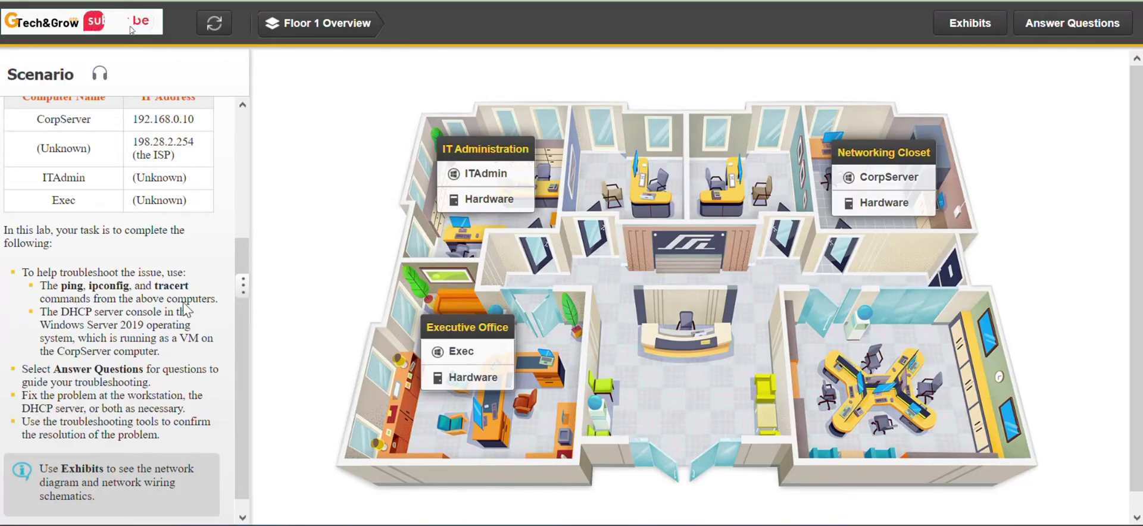
pyautogui.moveTo(240, 330); pyautogui.dragTo(240, 316)
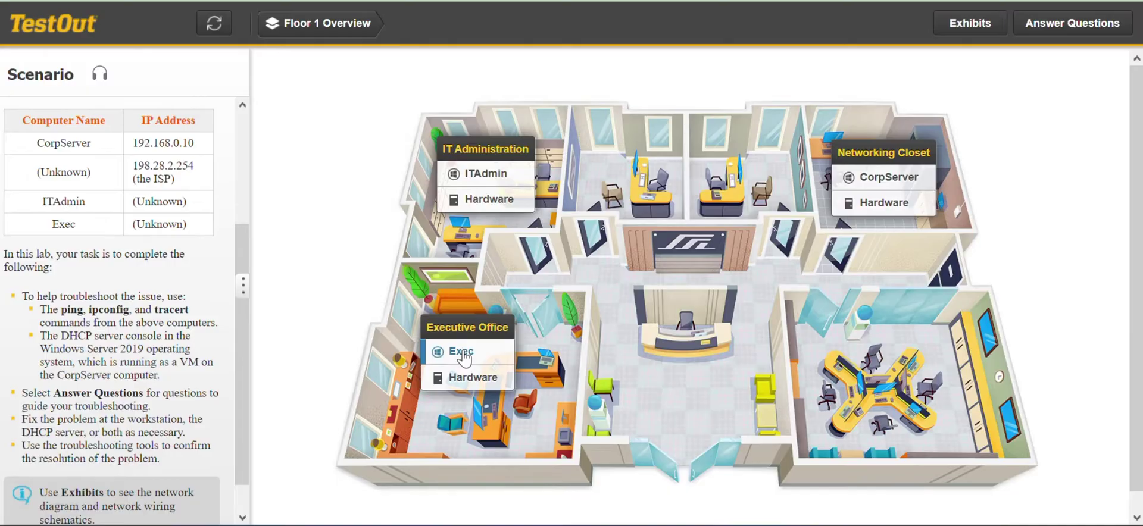
# - Open an administrator terminal on the Exec computer in the Executive Office
pyautogui.click(464, 355)
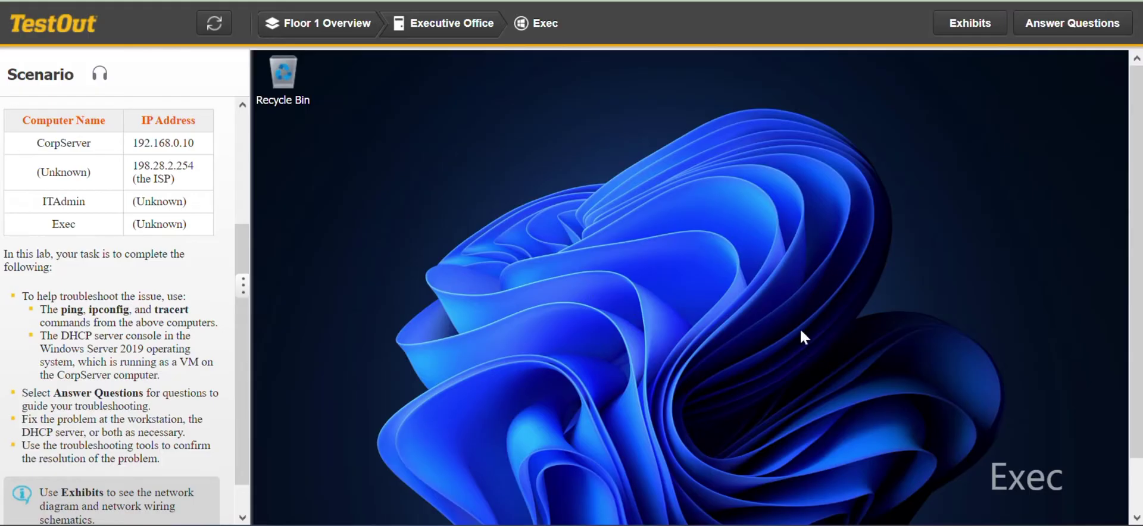
pyautogui.scroll(-1, 1141, 316)
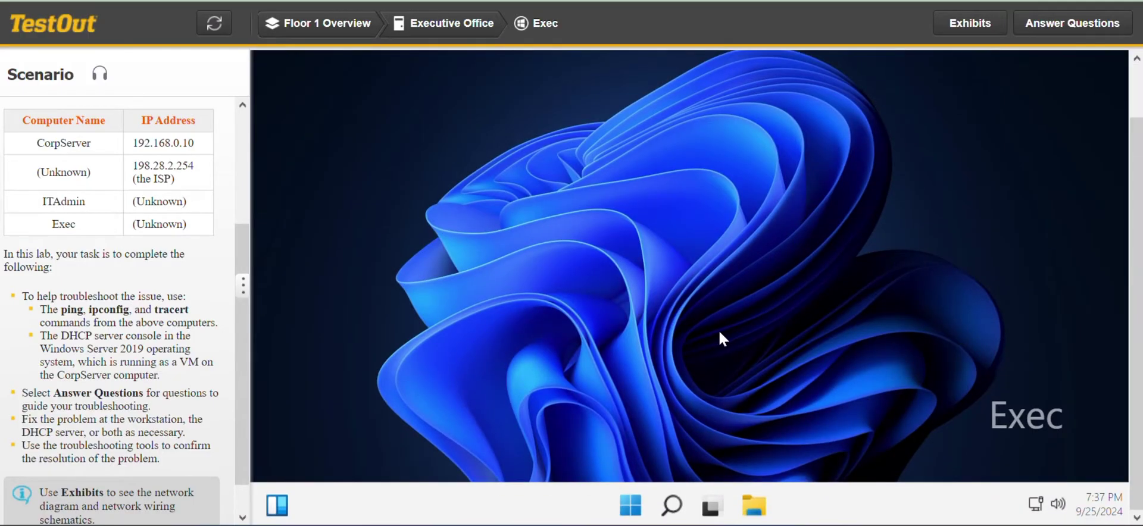
pyautogui.rightClick(639, 509)
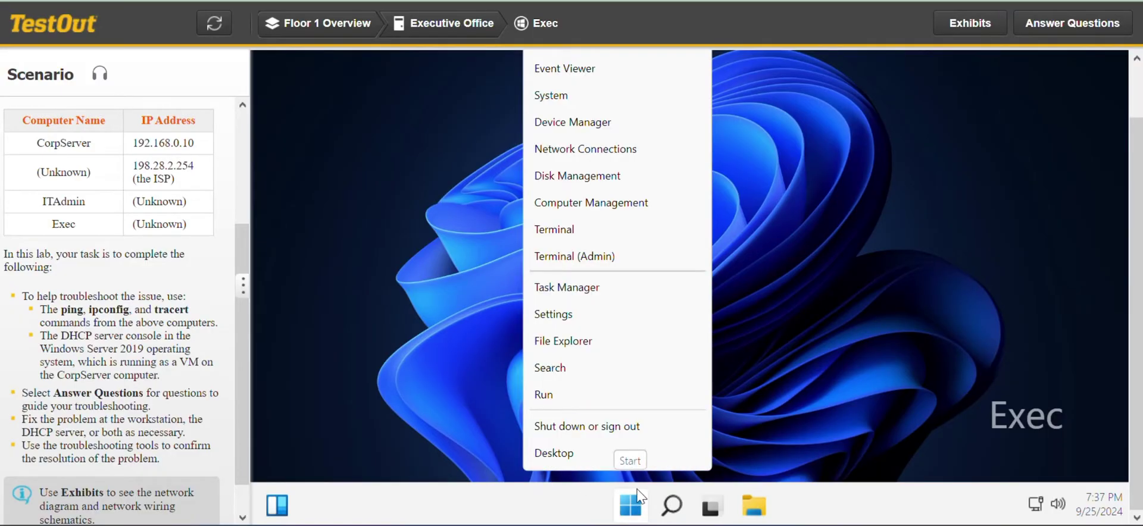
pyautogui.click(606, 257)
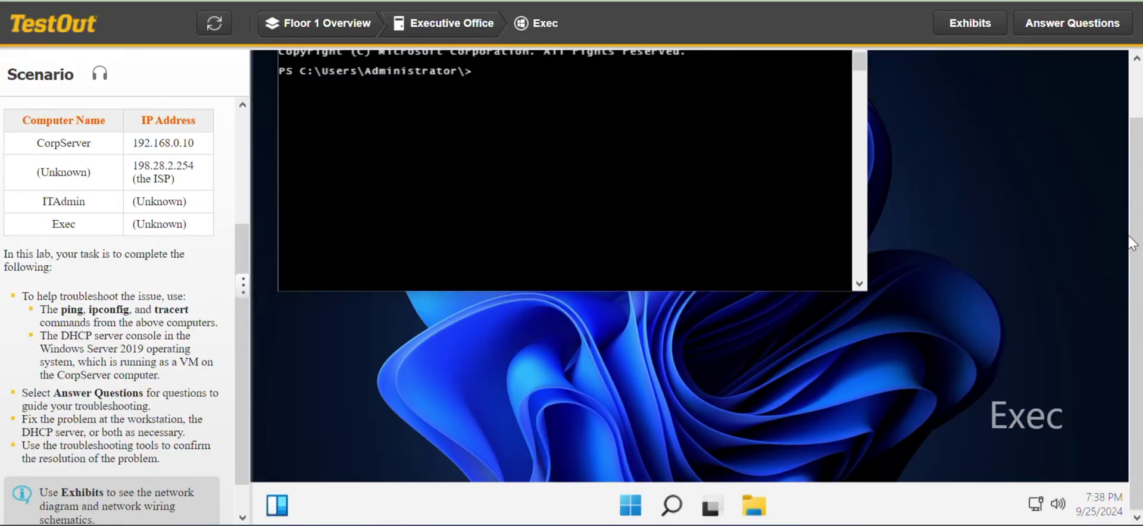
pyautogui.scroll(1, 1137, 253)
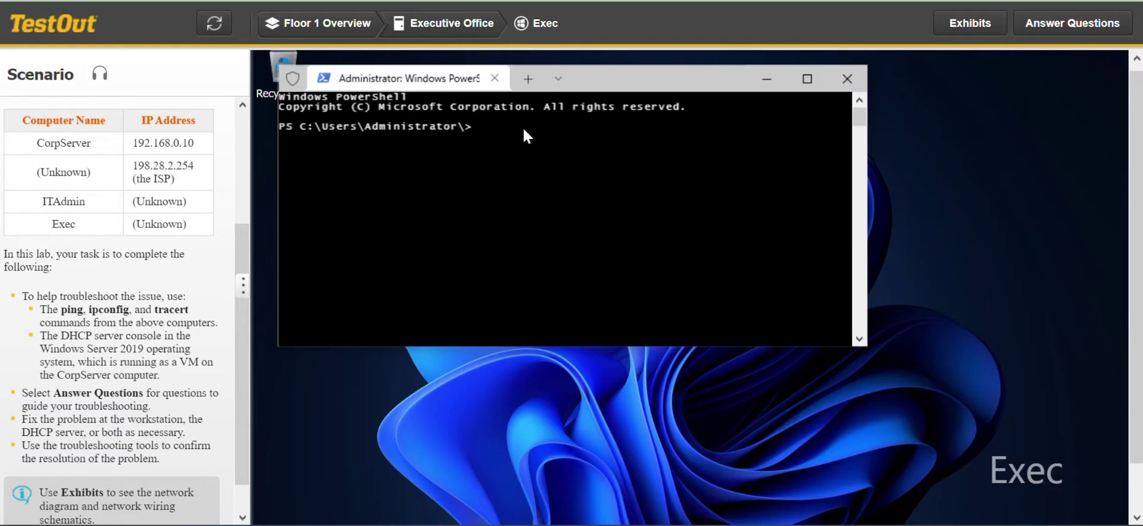
# - From Exec, ping CorpServer at 192.168.0.10 and the ISP at 198.28.2.254
pyautogui.write('pi')
pyautogui.write('ng 192.168.0.10')
pyautogui.press('Return')
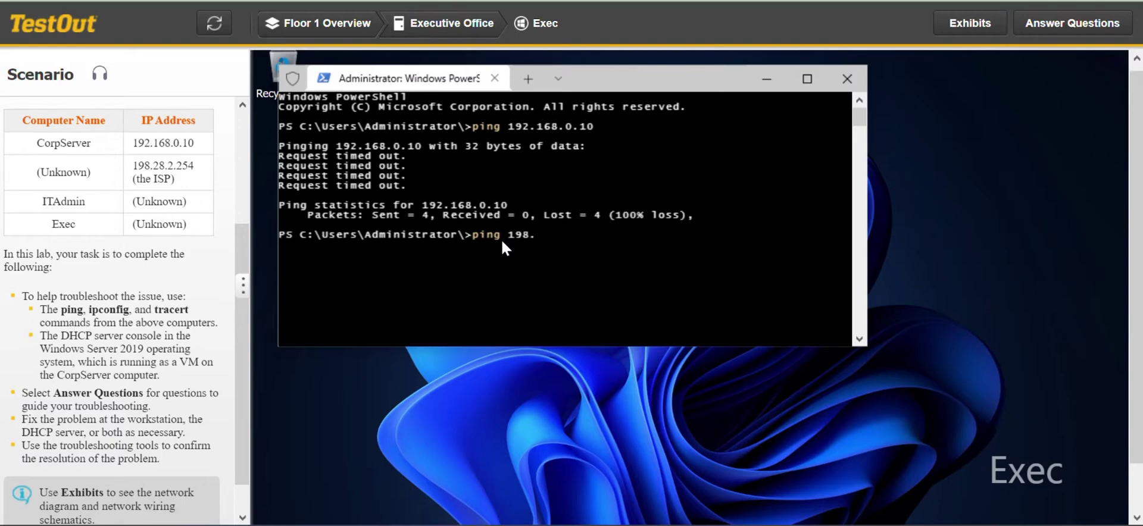
pyautogui.write('28.2.254')
pyautogui.press('Return')
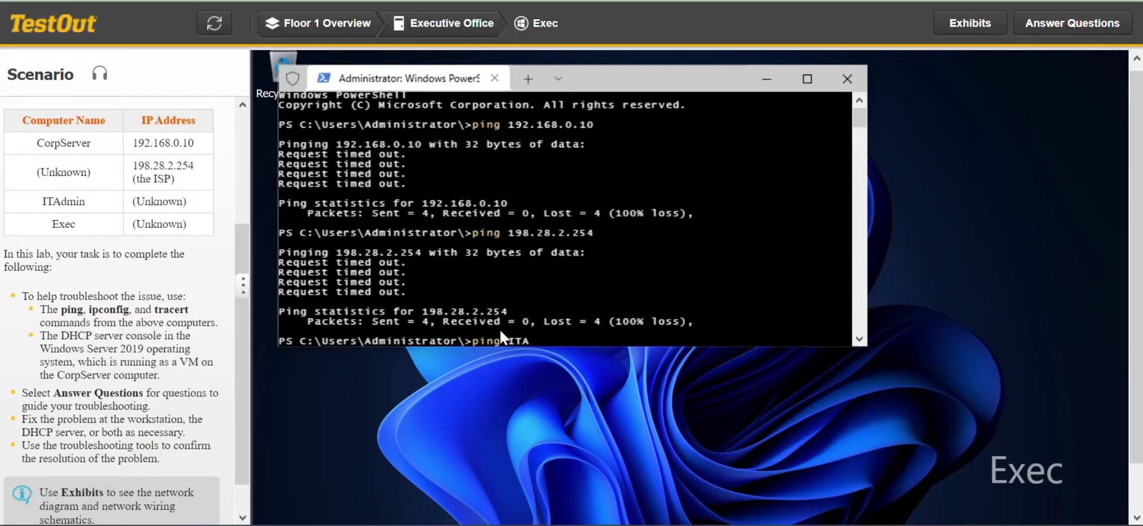
# - From Exec, ping the ITAdmin and Exec computers by name
pyautogui.write('dmin')
pyautogui.press('Return')
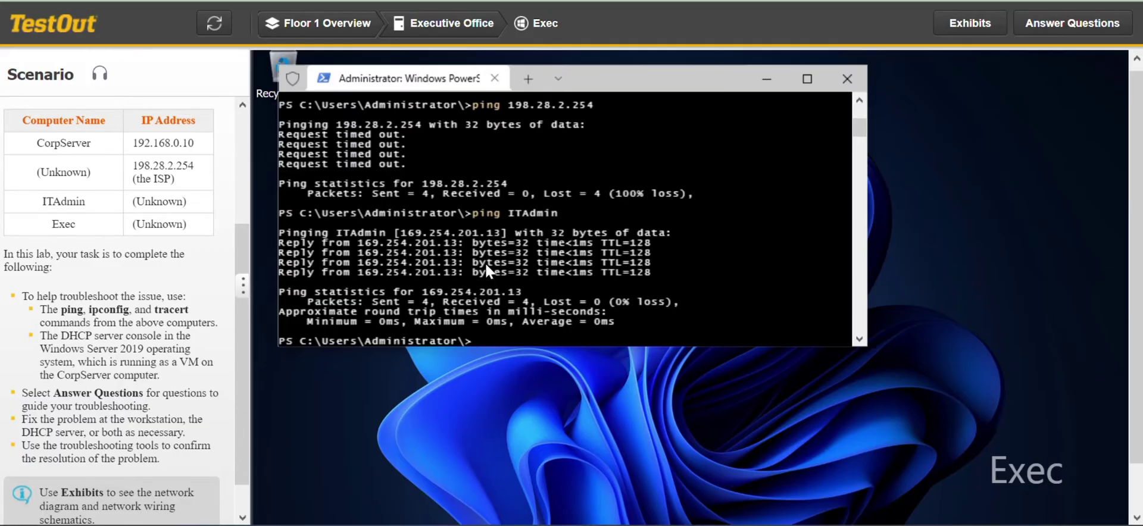
pyautogui.write('ping Exec')
pyautogui.press('Return')
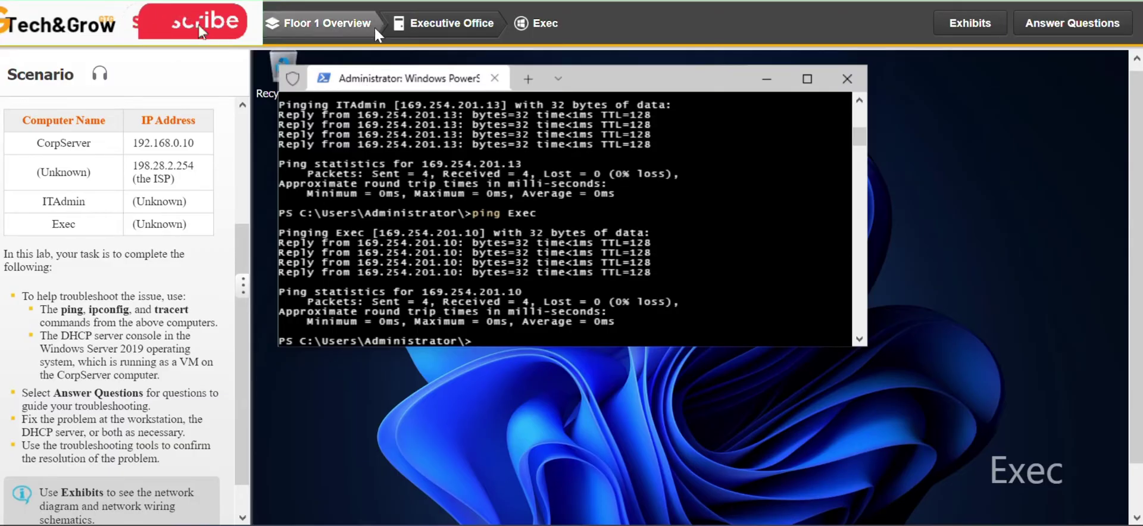
# - Switch to the CorpServer computer in the Networking Closet and open Windows PowerShell as administrator
pyautogui.click(314, 28)
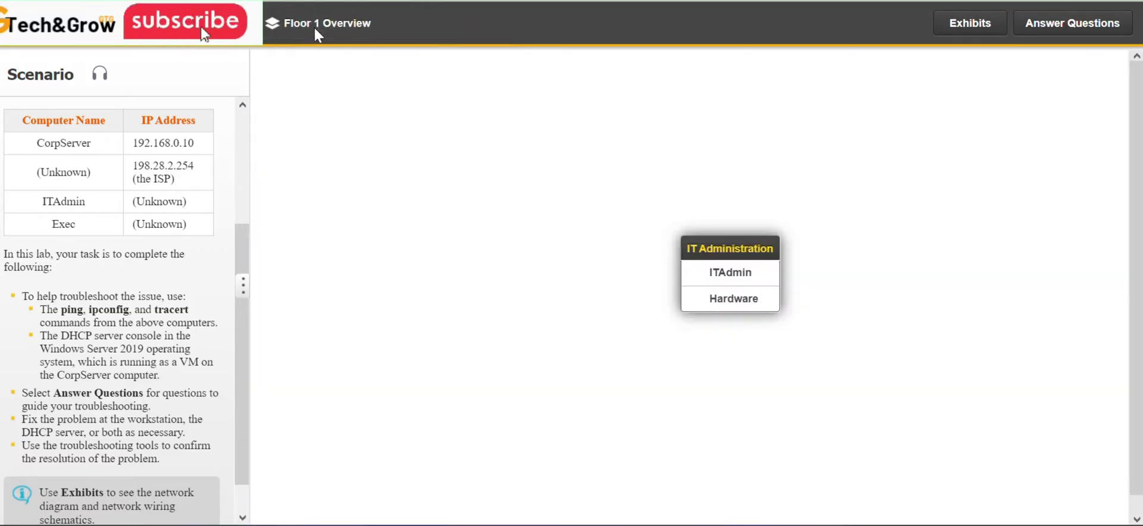
pyautogui.click(891, 178)
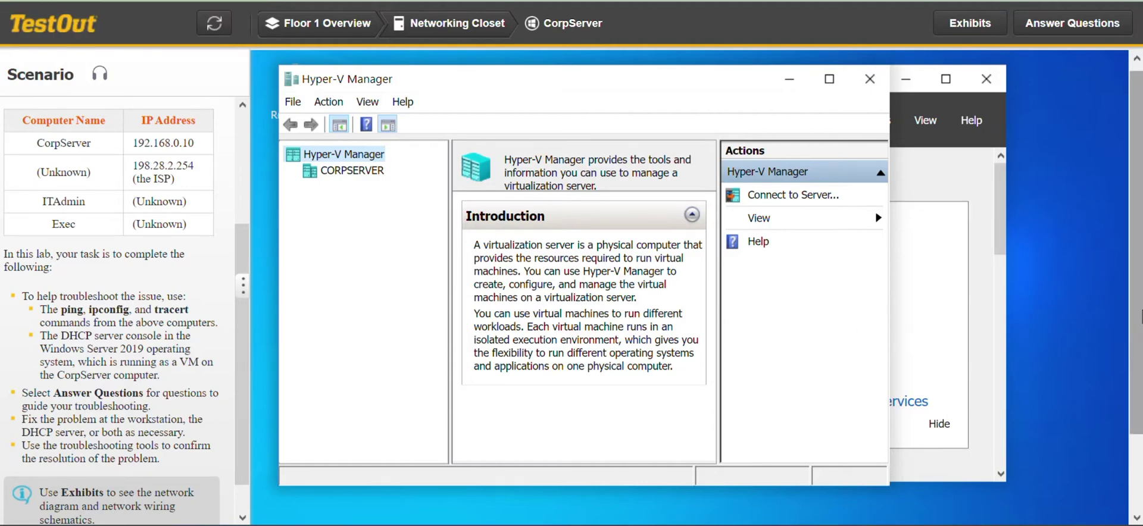
pyautogui.scroll(-2, 1141, 315)
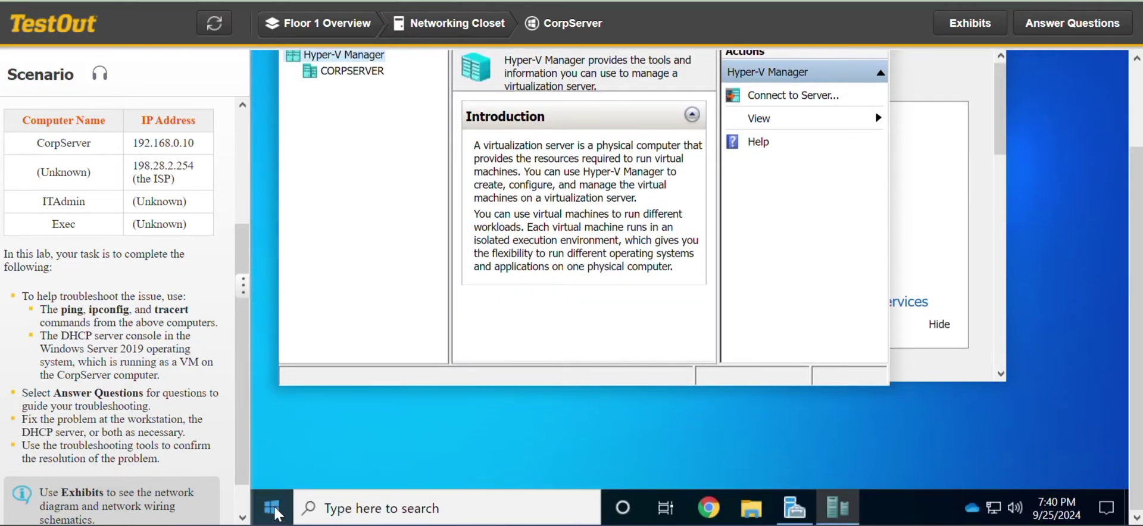
pyautogui.rightClick(276, 512)
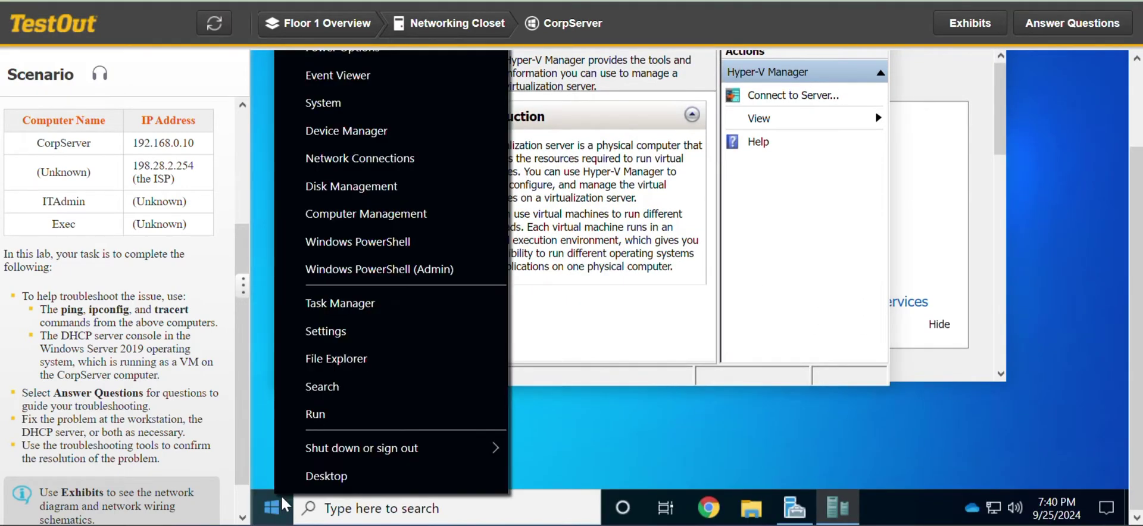
pyautogui.click(422, 275)
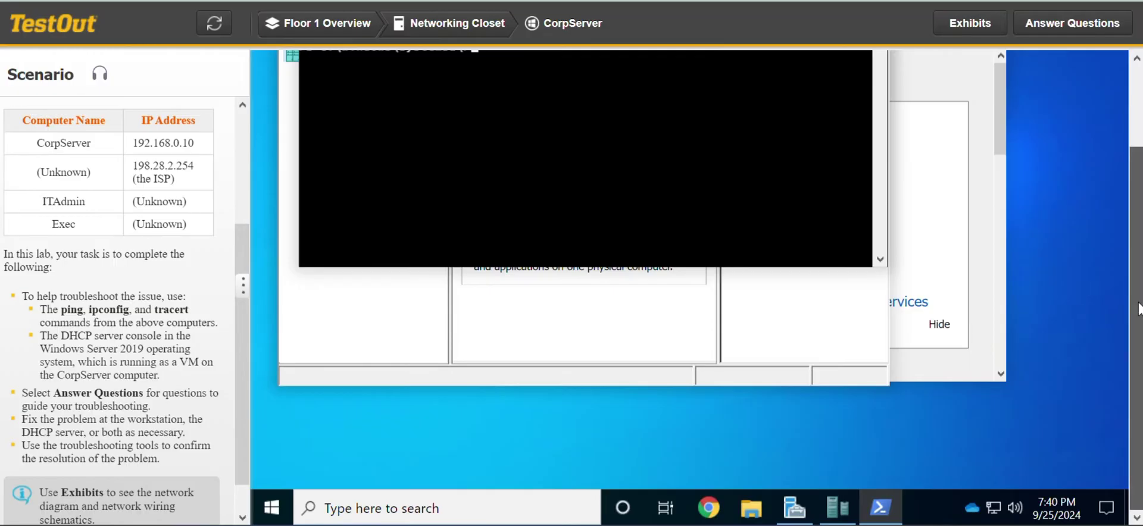
pyautogui.moveTo(1140, 310); pyautogui.dragTo(1138, 246)
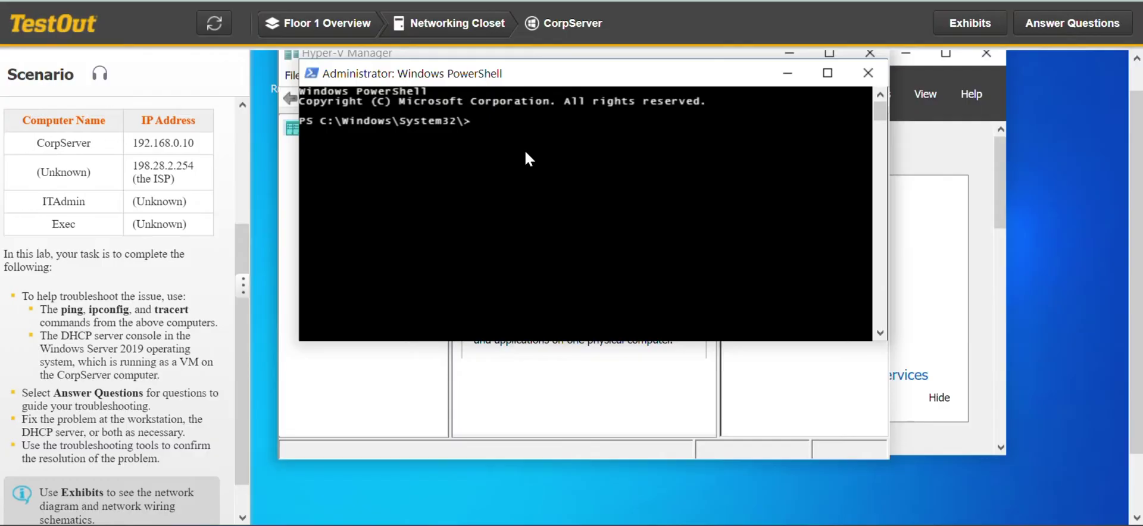
# - From CorpServer, ping the ISP at 198.28.2.254 and trace the route to it with tracert
pyautogui.write('ping 198.28')
pyautogui.write('.2.254')
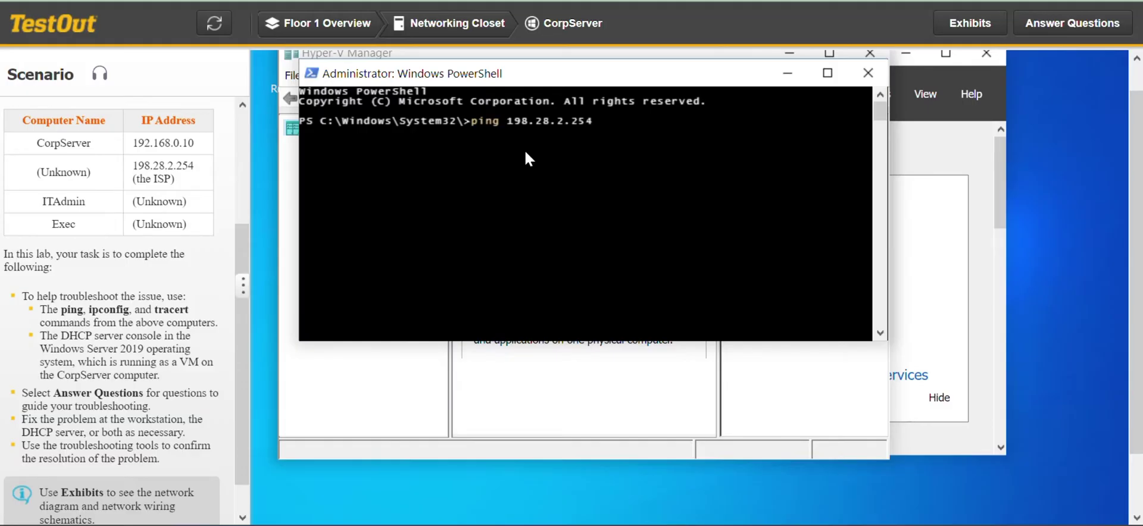
pyautogui.press('Return')
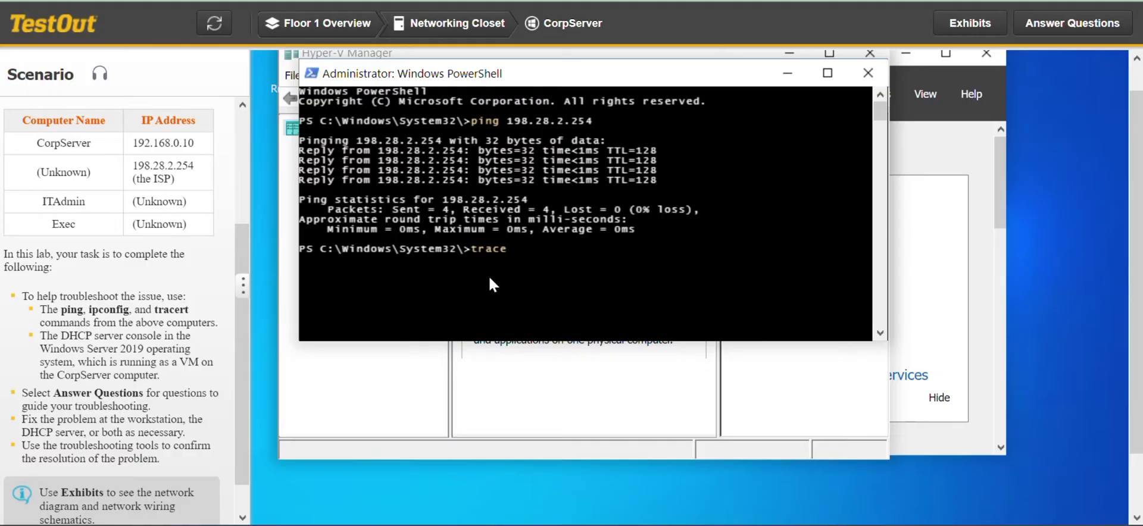
pyautogui.write('198.28.2.254')
pyautogui.press('Return')
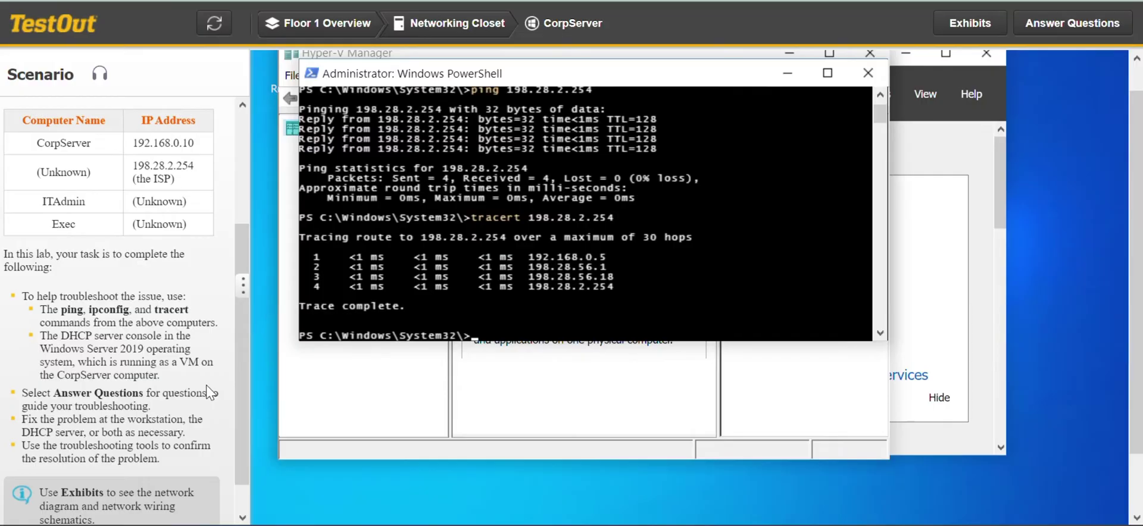
# - Consult the network diagram exhibit and answer lab question 1 on the Building A router with 192.168.0.5, then close the exhibit
pyautogui.click(983, 25)
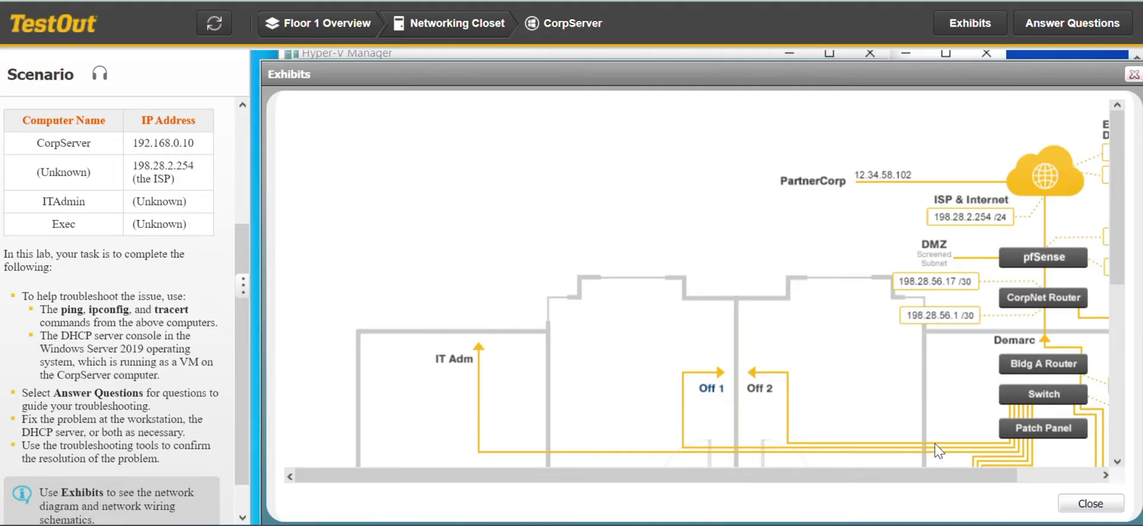
pyautogui.moveTo(924, 476); pyautogui.dragTo(1006, 476)
pyautogui.click(1102, 21)
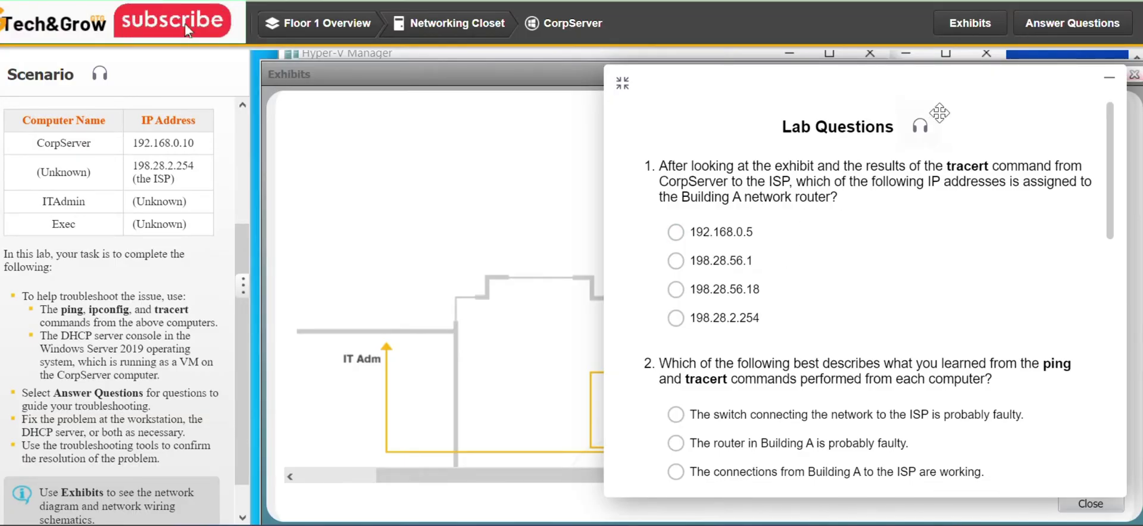
pyautogui.moveTo(1069, 94); pyautogui.dragTo(568, 111)
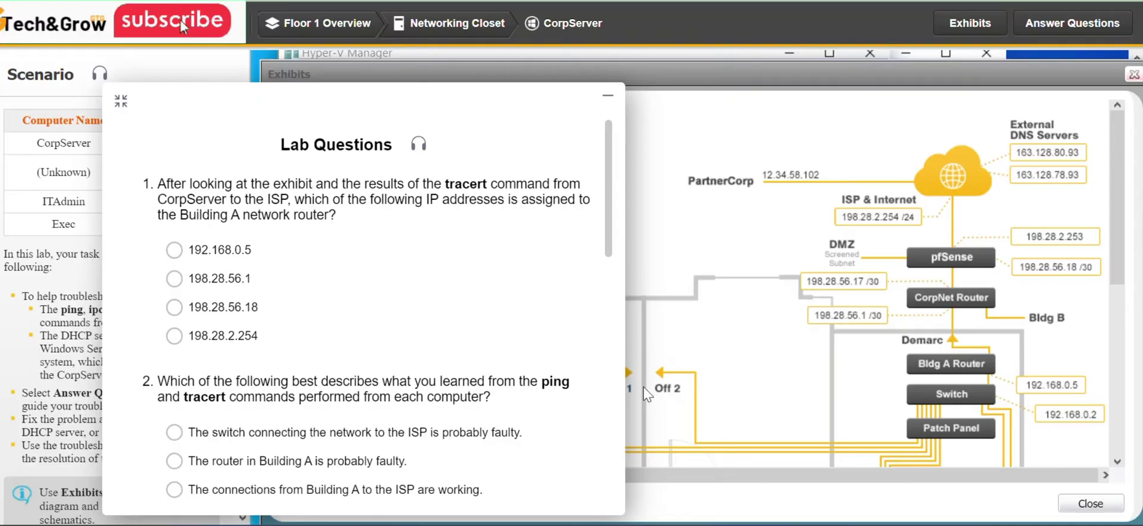
pyautogui.click(174, 250)
pyautogui.click(606, 98)
pyautogui.click(1134, 75)
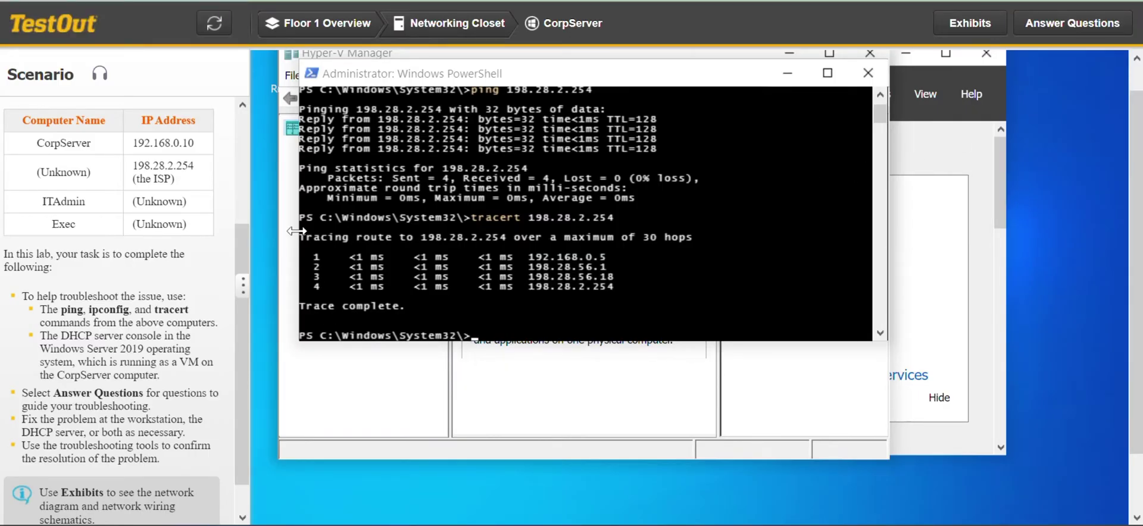
# - Switch to the ITAdmin computer in IT Administration and open an administrator terminal
pyautogui.click(326, 29)
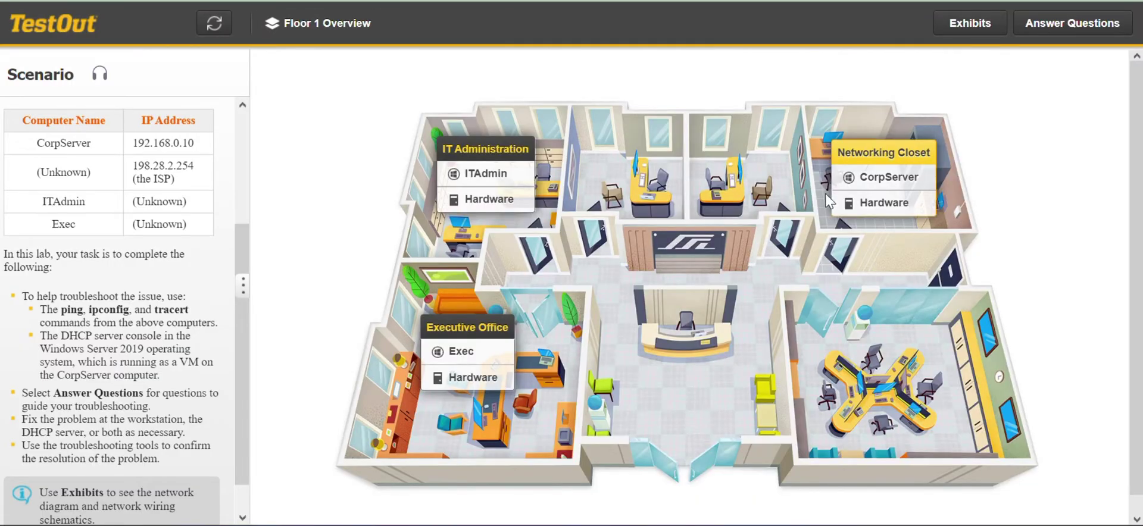
pyautogui.click(486, 173)
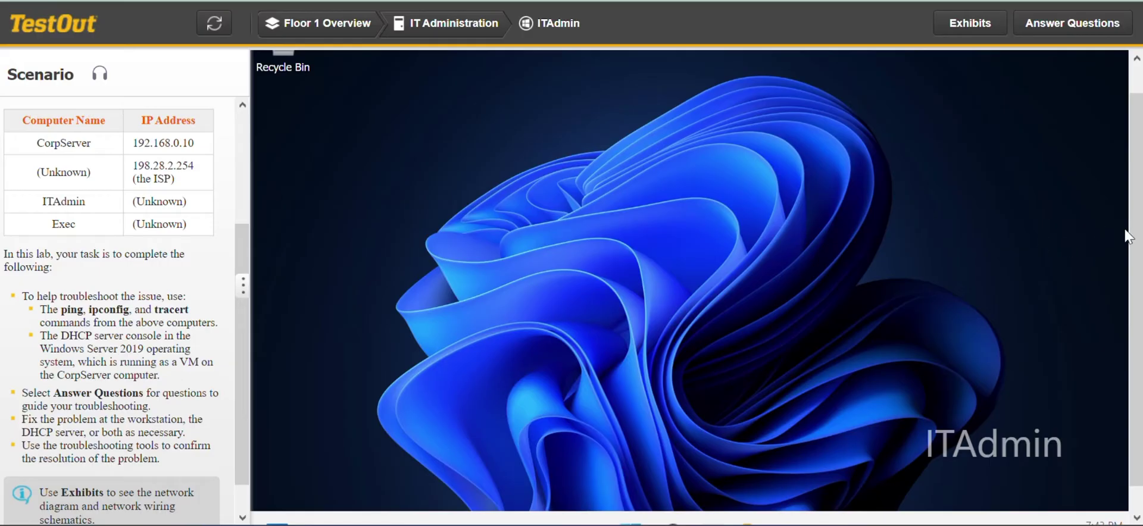
pyautogui.scroll(-2, 1129, 235)
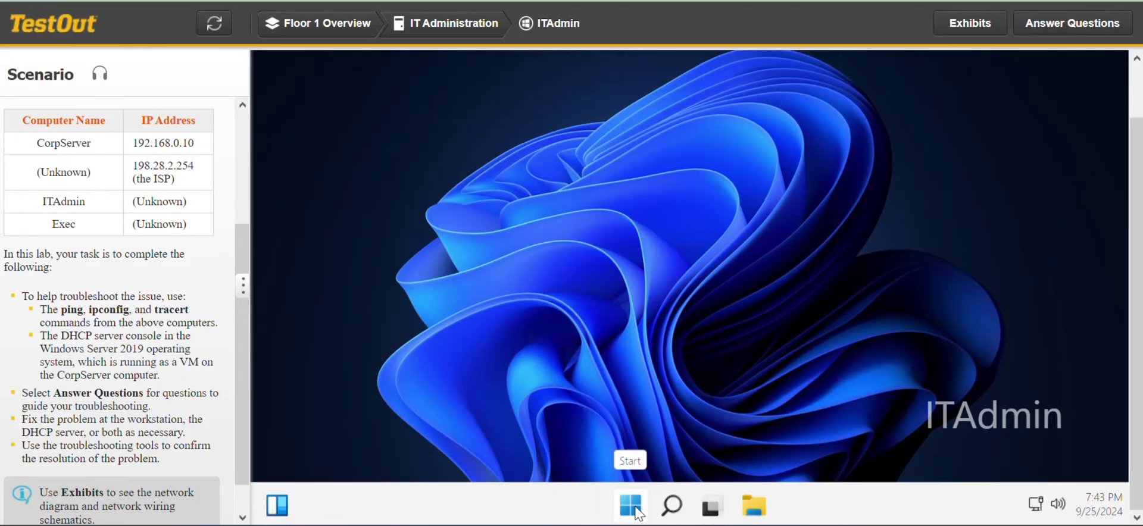
pyautogui.rightClick(637, 512)
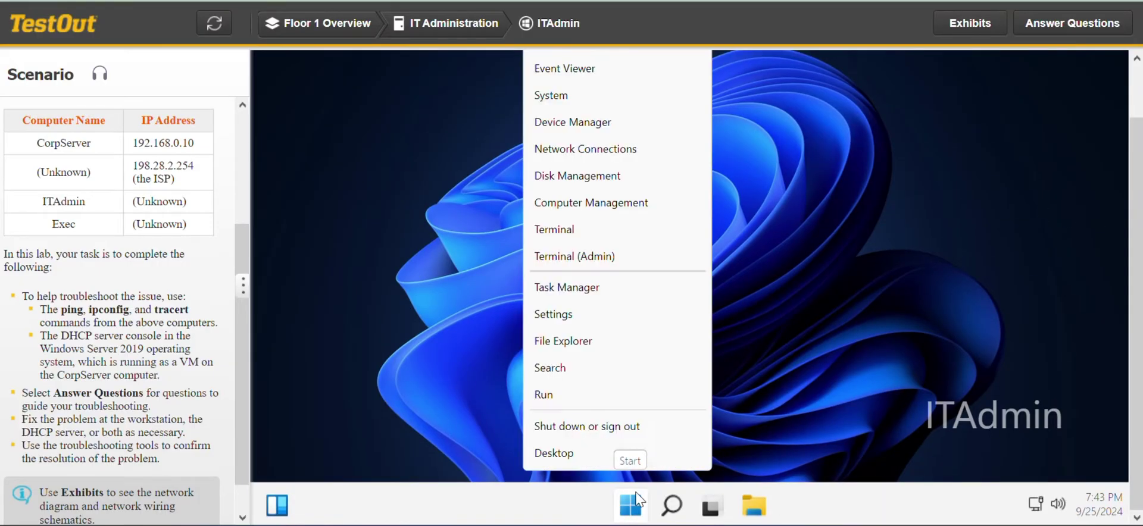
pyautogui.click(626, 269)
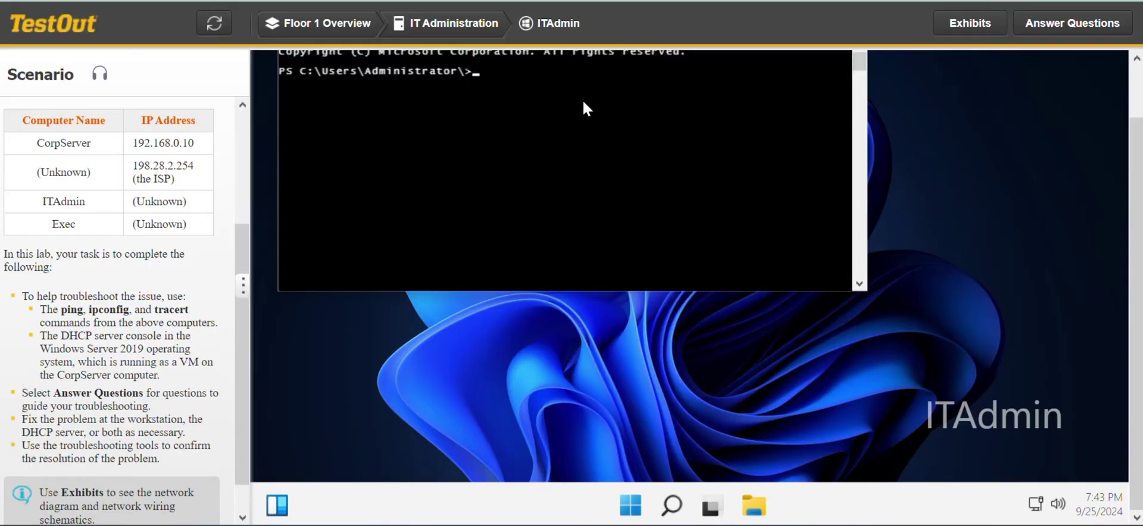
# - From ITAdmin, ping CorpServer at 192.168.0.10 and the ISP at 198.28.2.254
pyautogui.write('ping 192.168.0.10')
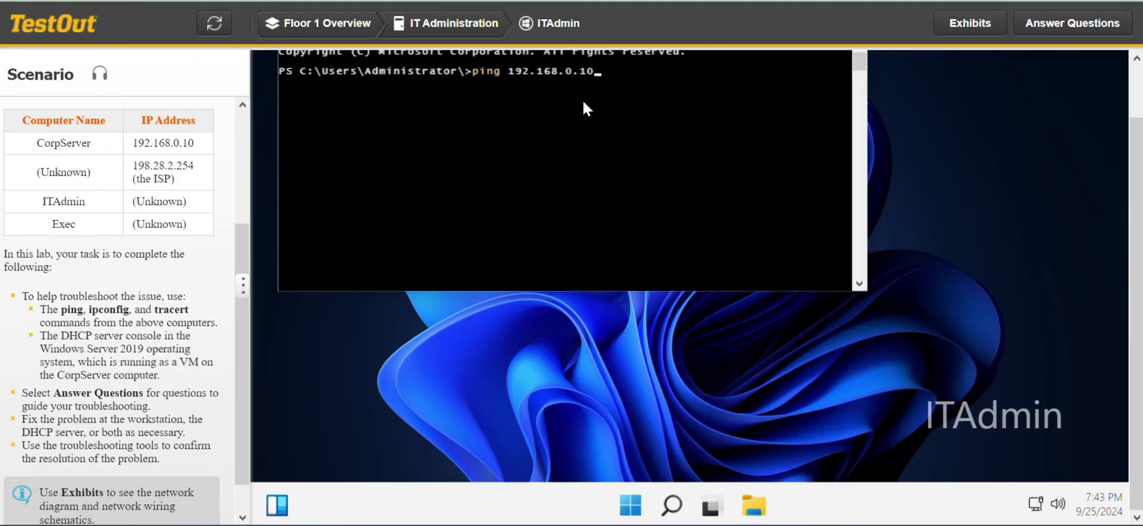
pyautogui.press('Return')
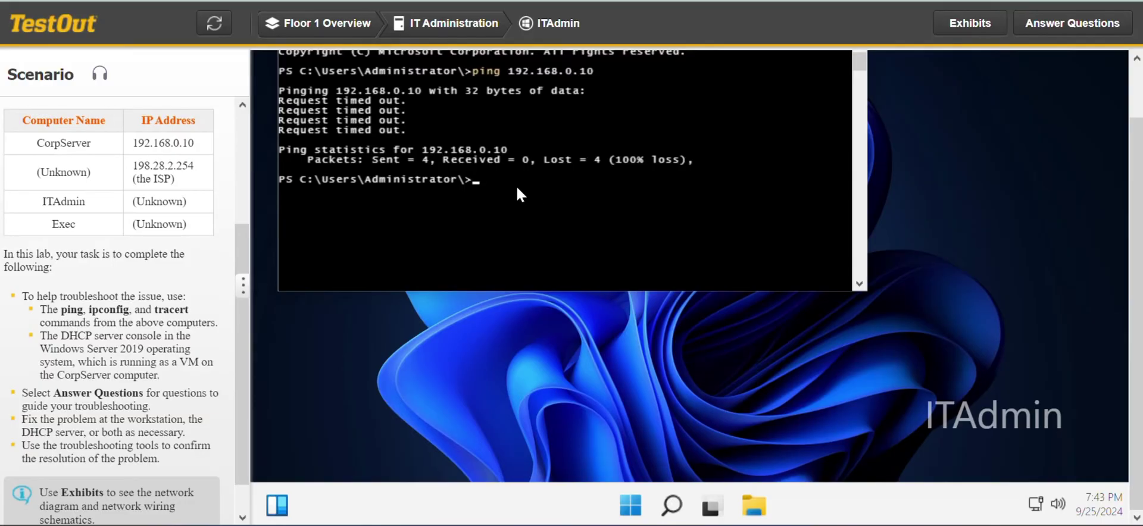
pyautogui.write('pi')
pyautogui.write('8.2.254')
pyautogui.press('Return')
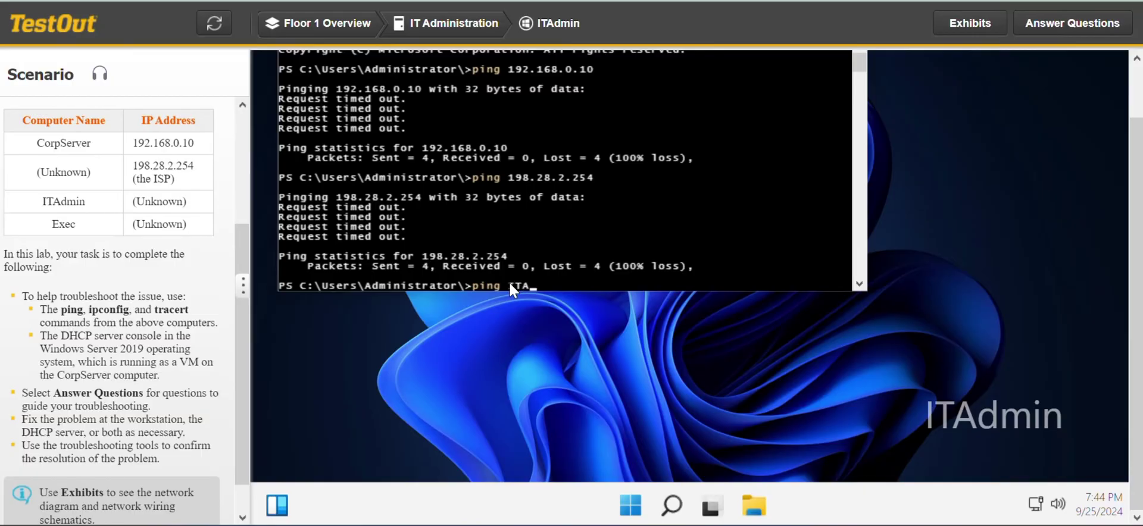
# - From ITAdmin, ping the ITAdmin and Exec computers by name
pyautogui.write('min')
pyautogui.press('Return')
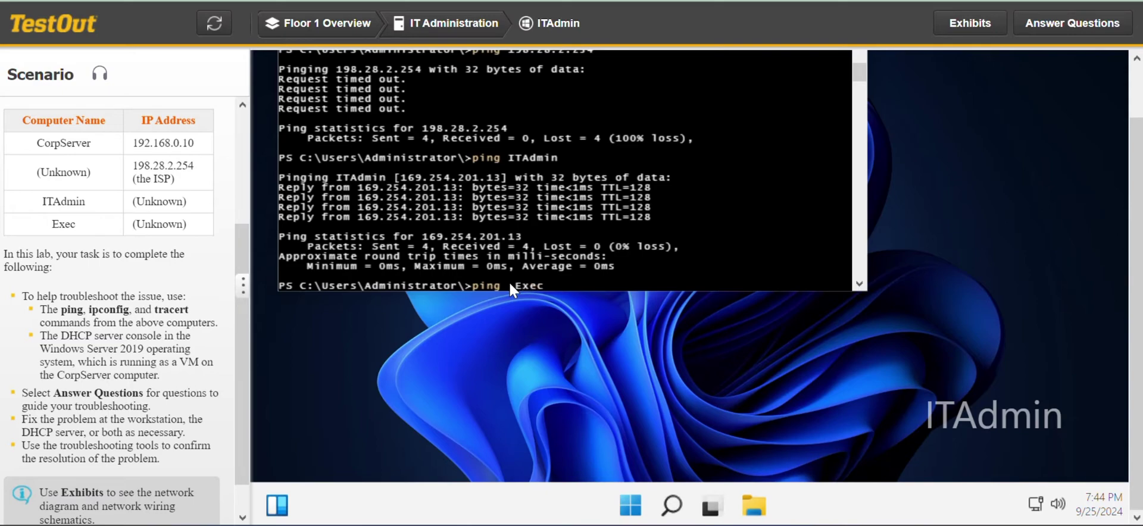
pyautogui.write('ping  Exec')
pyautogui.press('Return')
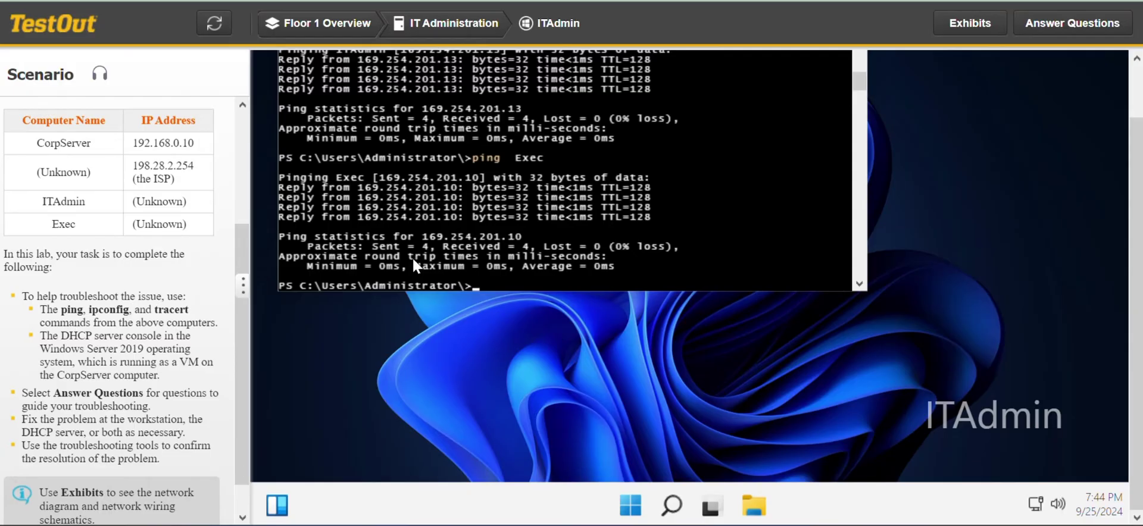
# - Answer lab question 2 with "The connections from Building A to the ISP are working", review question 3, then hide the questions
pyautogui.click(1099, 24)
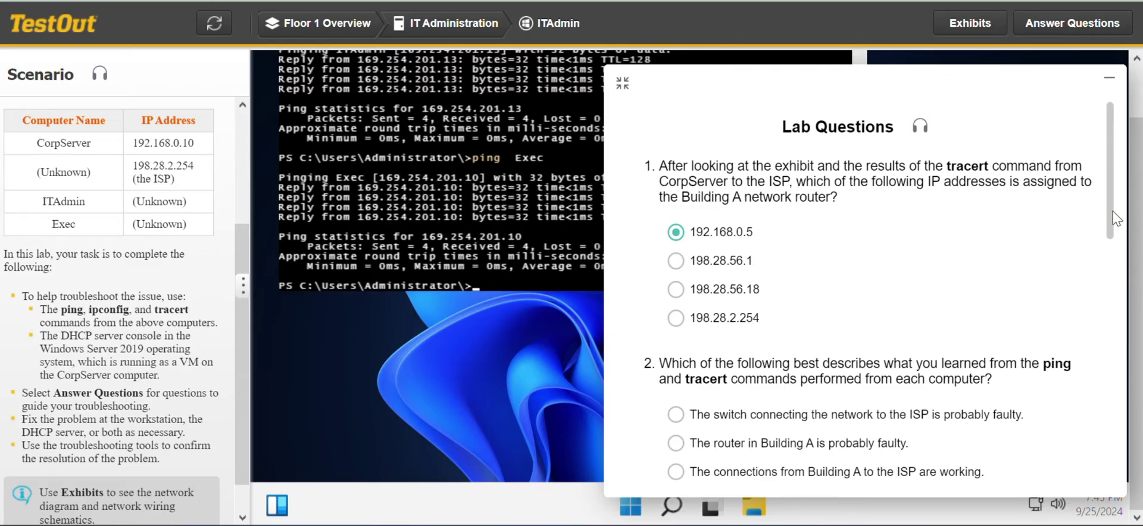
pyautogui.scroll(-3, 1116, 219)
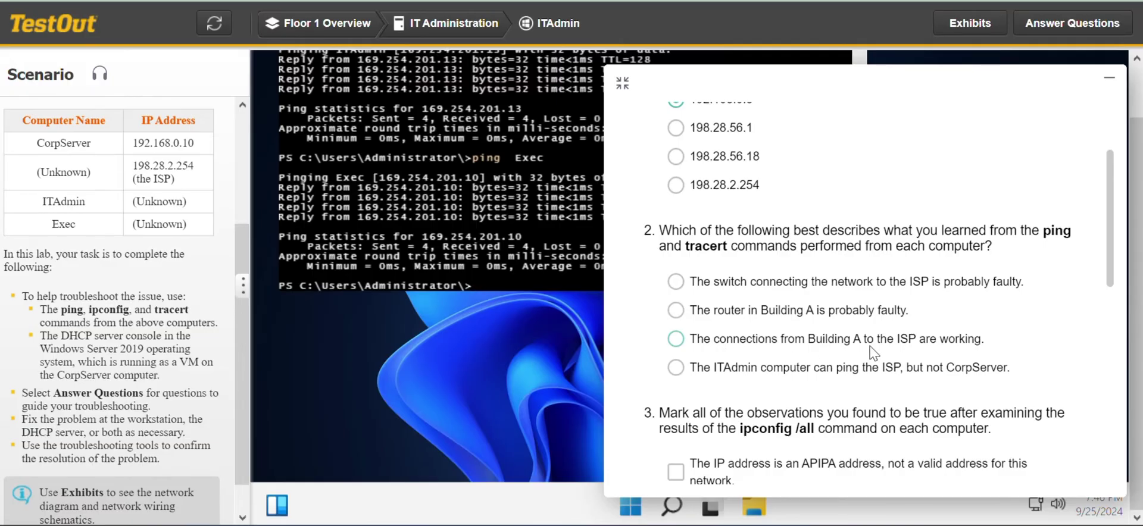
pyautogui.click(752, 341)
pyautogui.moveTo(1111, 240); pyautogui.dragTo(1113, 275)
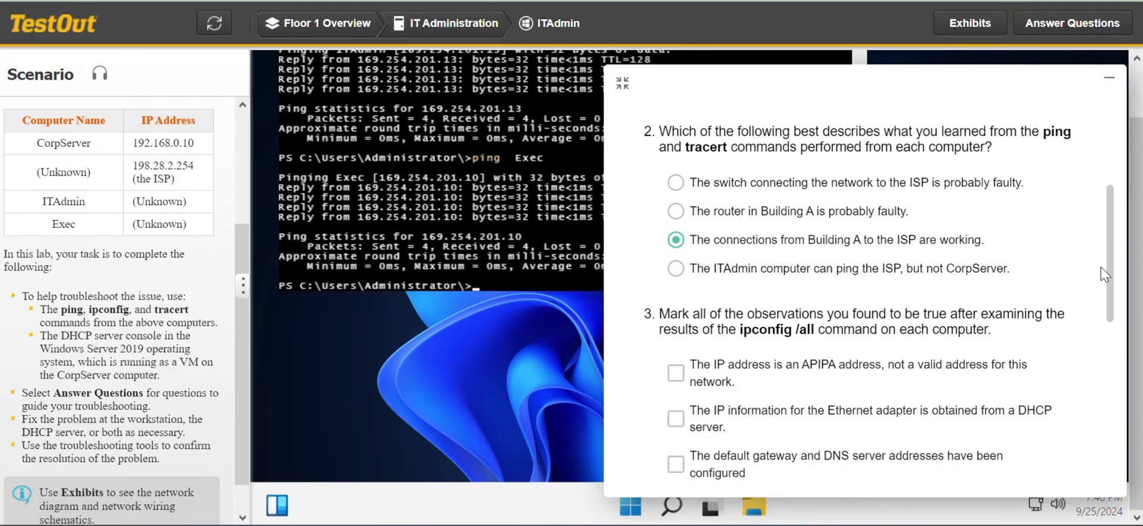
pyautogui.moveTo(1110, 266); pyautogui.dragTo(1112, 298)
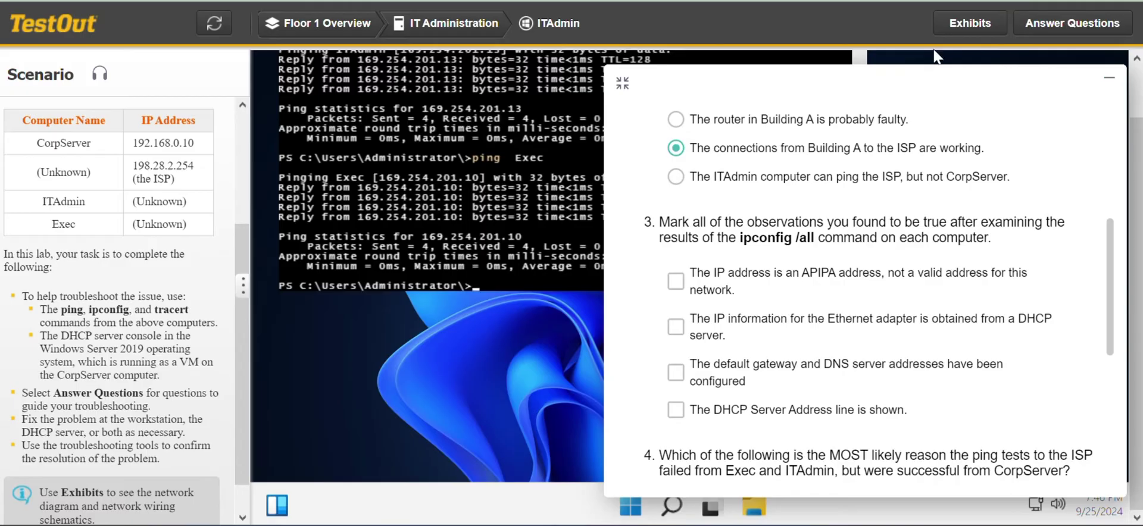
pyautogui.click(1101, 83)
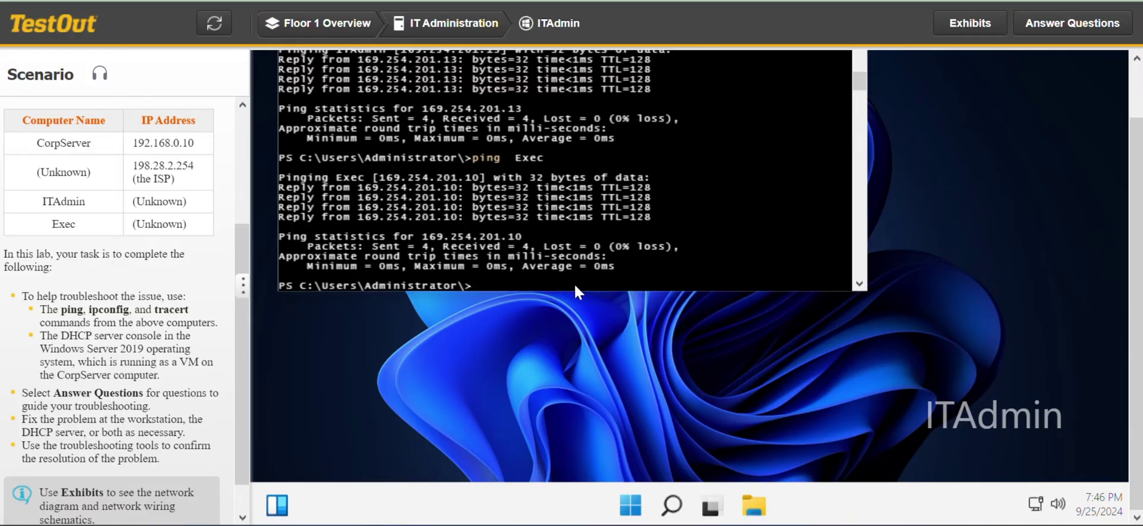
# - Run ipconfig /all on ITAdmin and examine the Ethernet adapter's settings against the observations listed in question 3
pyautogui.write('ipconfig /all')
pyautogui.press('Return')
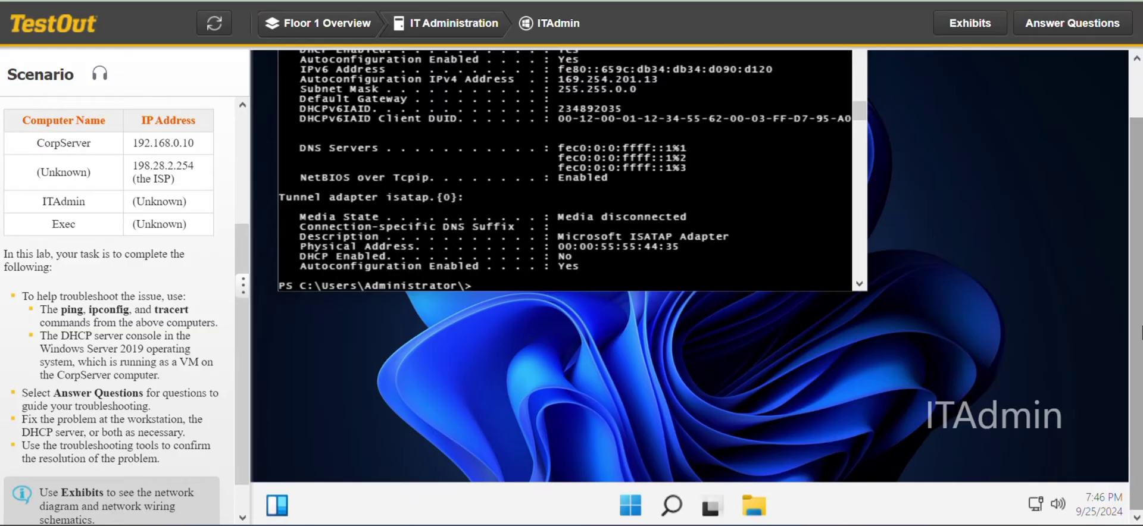
pyautogui.scroll(1, 887, 187)
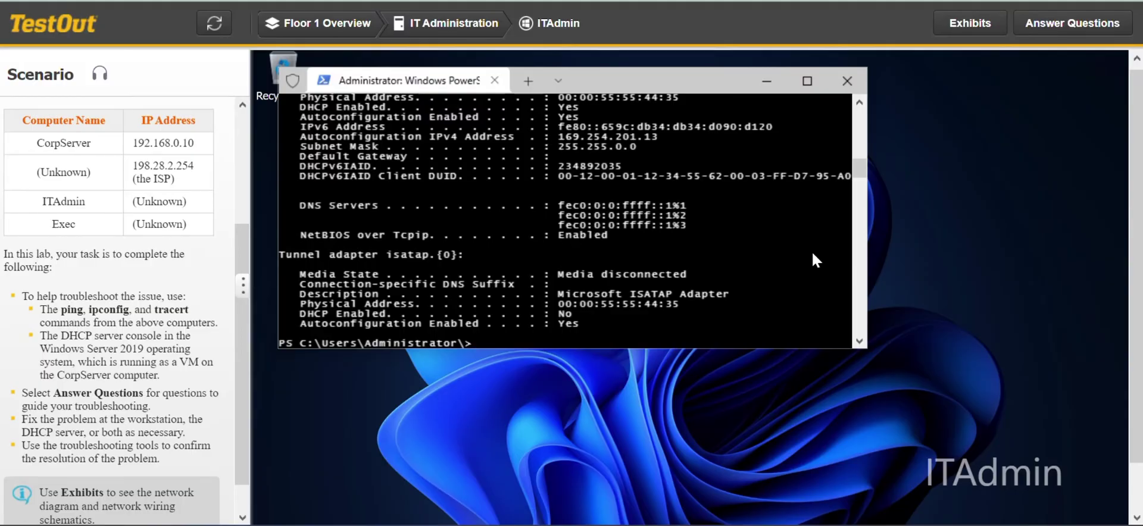
pyautogui.click(1071, 24)
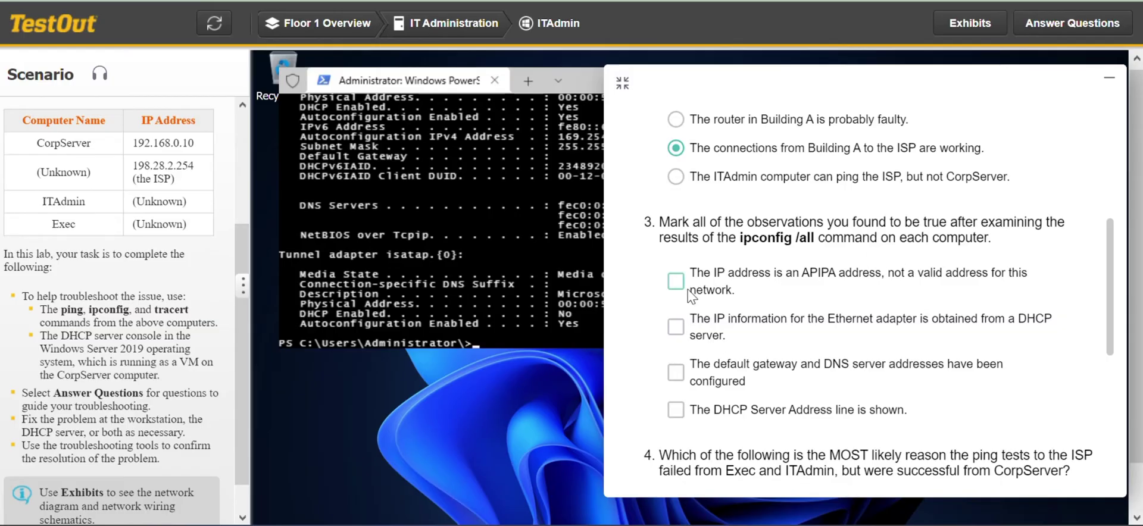
pyautogui.moveTo(1045, 90); pyautogui.dragTo(1014, 118)
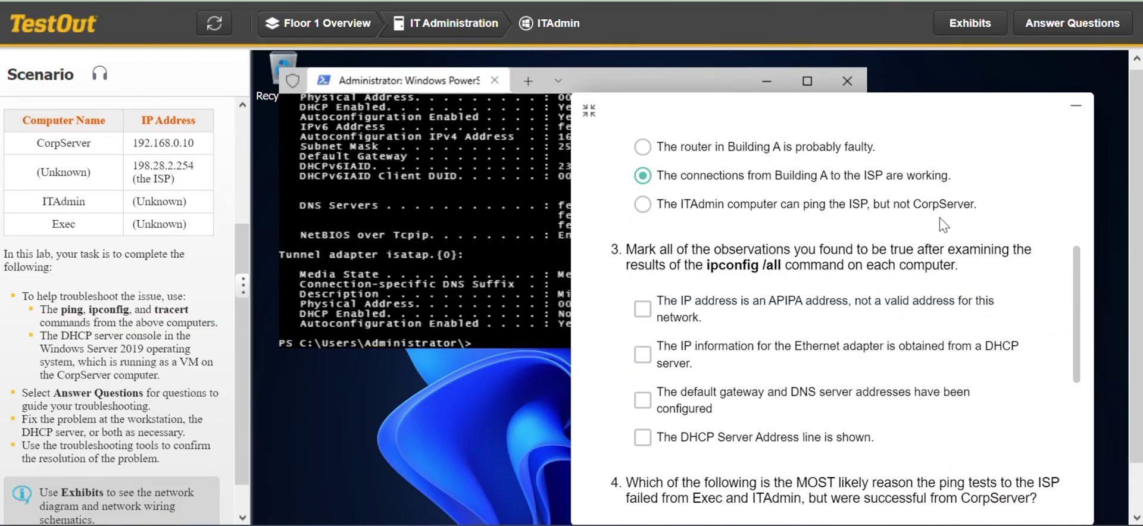
pyautogui.click(1082, 108)
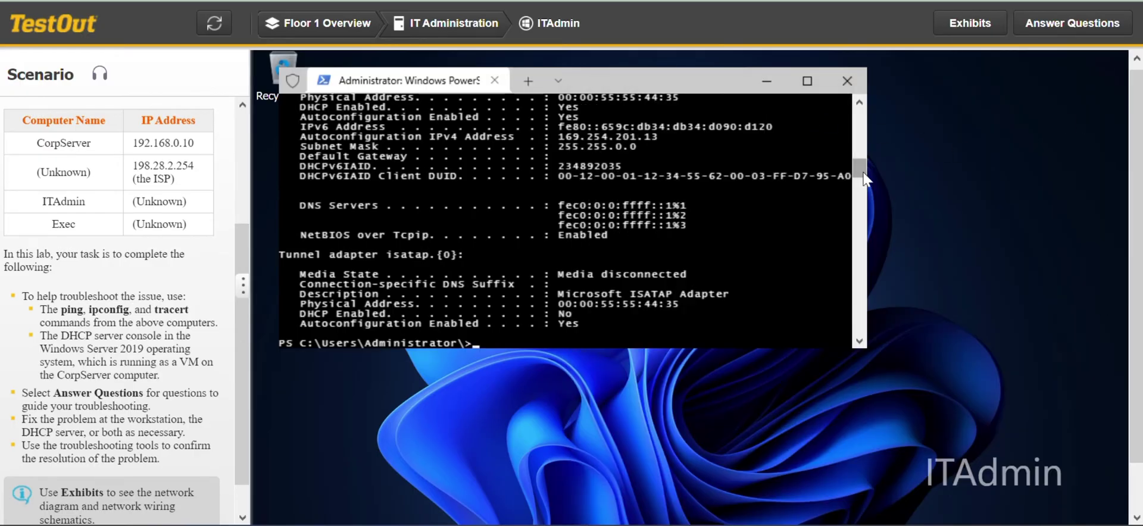
pyautogui.moveTo(859, 172)
pyautogui.mouseDown()
pyautogui.moveTo(863, 155)
pyautogui.moveTo(870, 177)
pyautogui.moveTo(873, 166)
pyautogui.mouseUp()
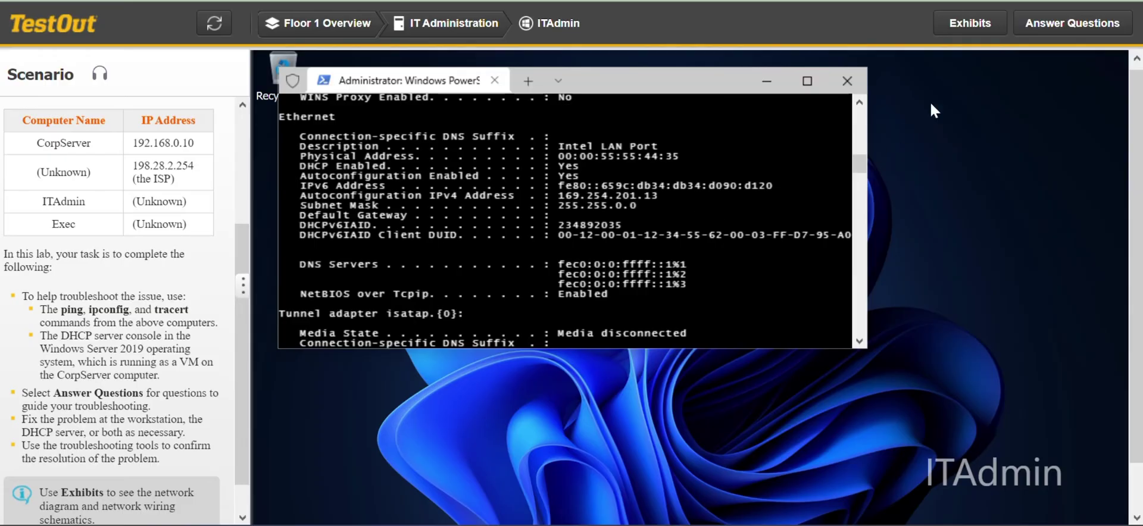
# - In question 3, mark the APIPA address and DHCP-obtained IP information observations, then recheck them against the ipconfig output
pyautogui.click(1063, 30)
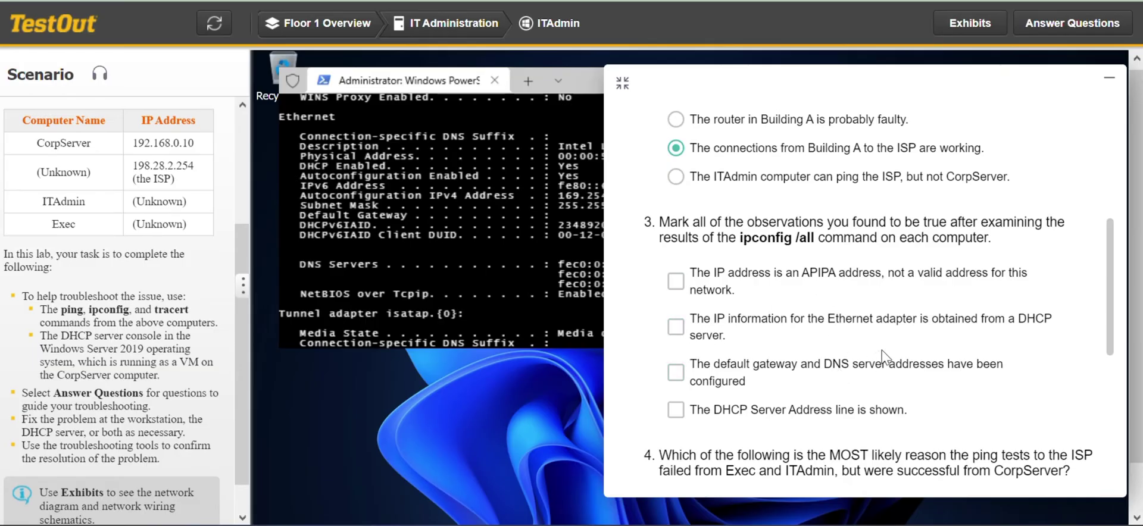
pyautogui.click(876, 332)
pyautogui.click(861, 280)
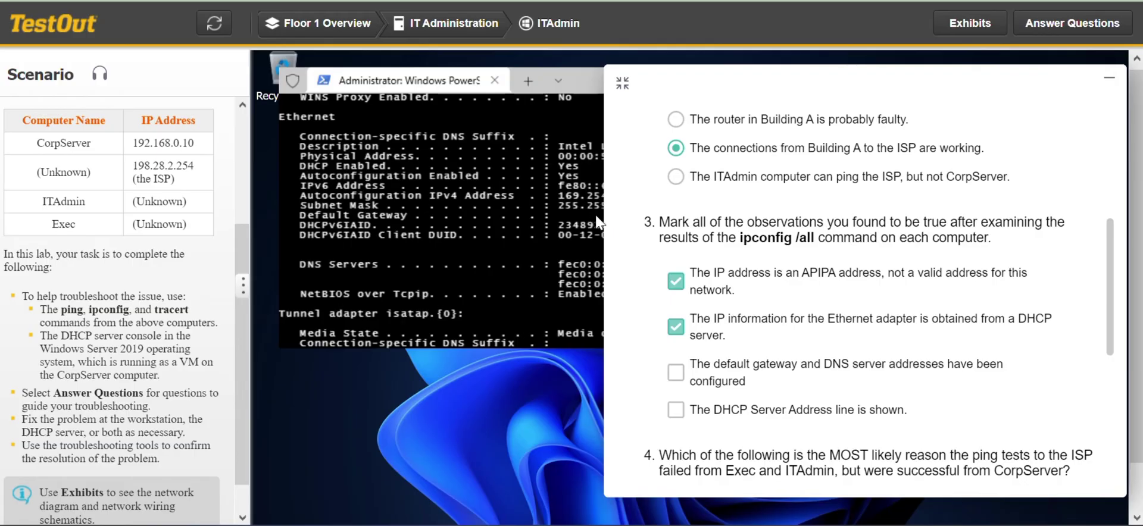
pyautogui.moveTo(860, 92); pyautogui.dragTo(486, 122)
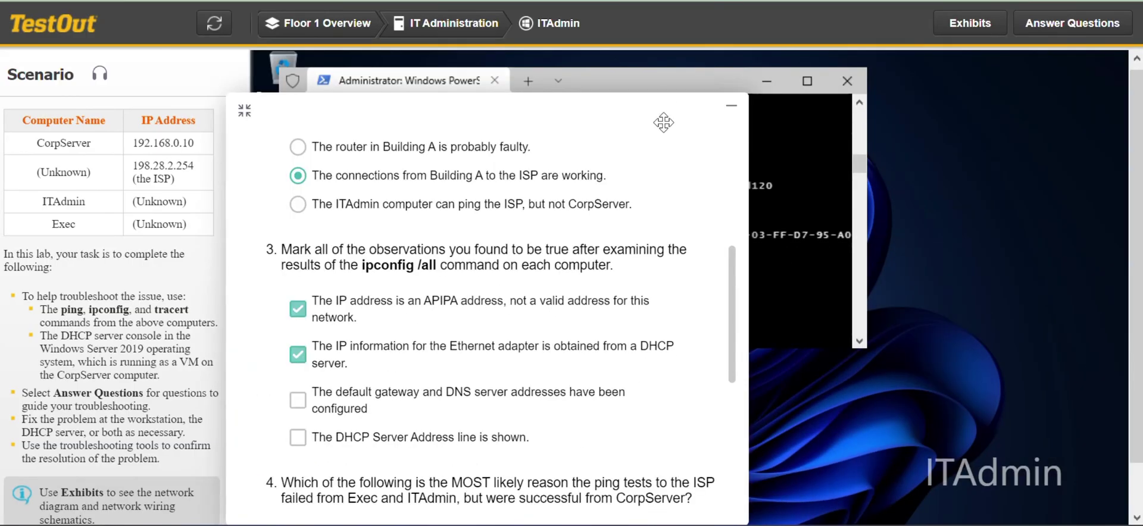
pyautogui.moveTo(663, 123); pyautogui.dragTo(937, 117)
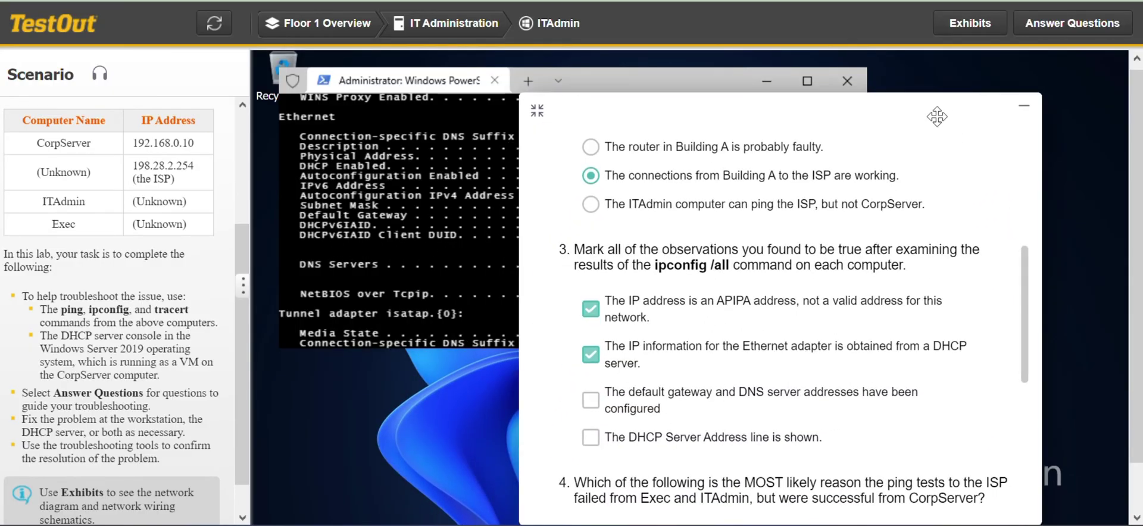
pyautogui.click(1024, 106)
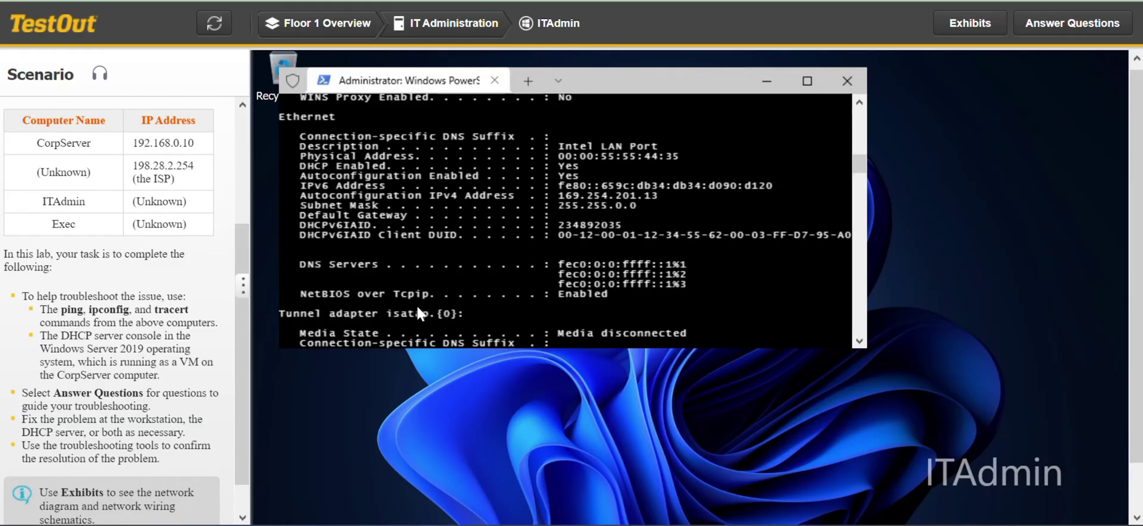
# - Answer question 4 with the DHCP server not assigning addresses correctly and question 5 with both using an APIPA address, then hide the questions
pyautogui.click(1075, 23)
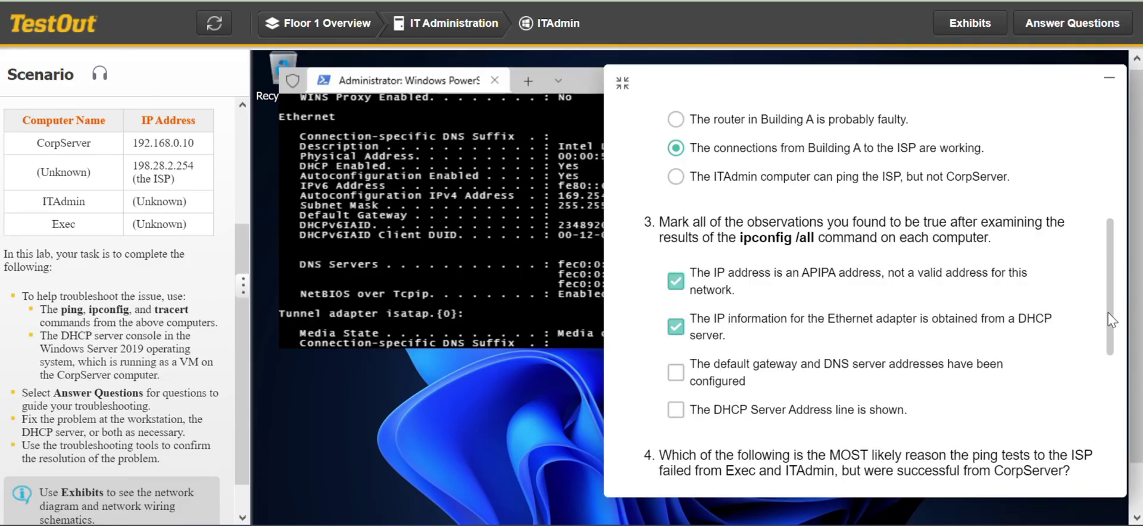
pyautogui.scroll(-4, 993, 356)
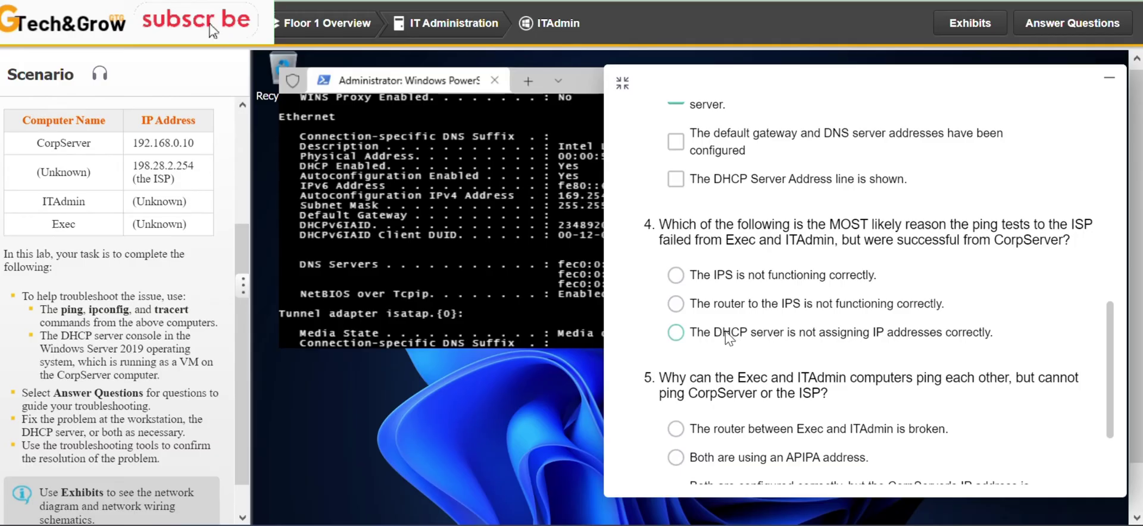
pyautogui.click(726, 337)
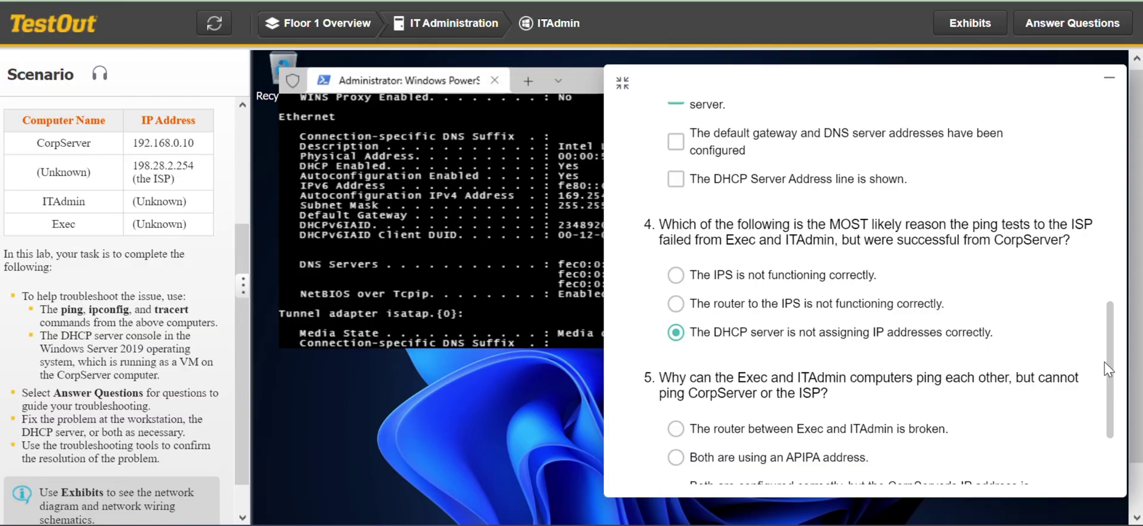
pyautogui.moveTo(1112, 373); pyautogui.dragTo(1106, 425)
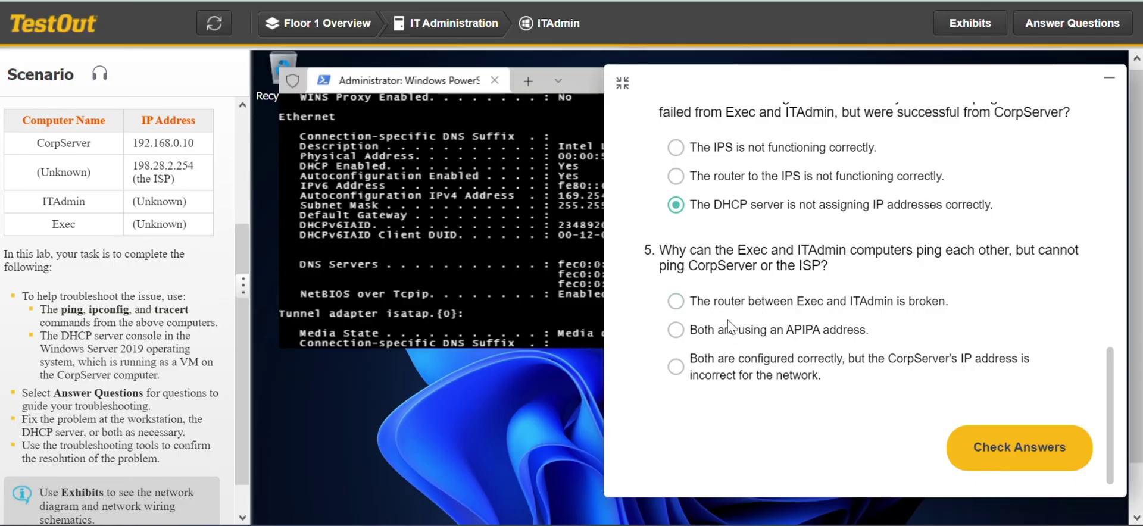
pyautogui.click(685, 335)
pyautogui.click(1109, 78)
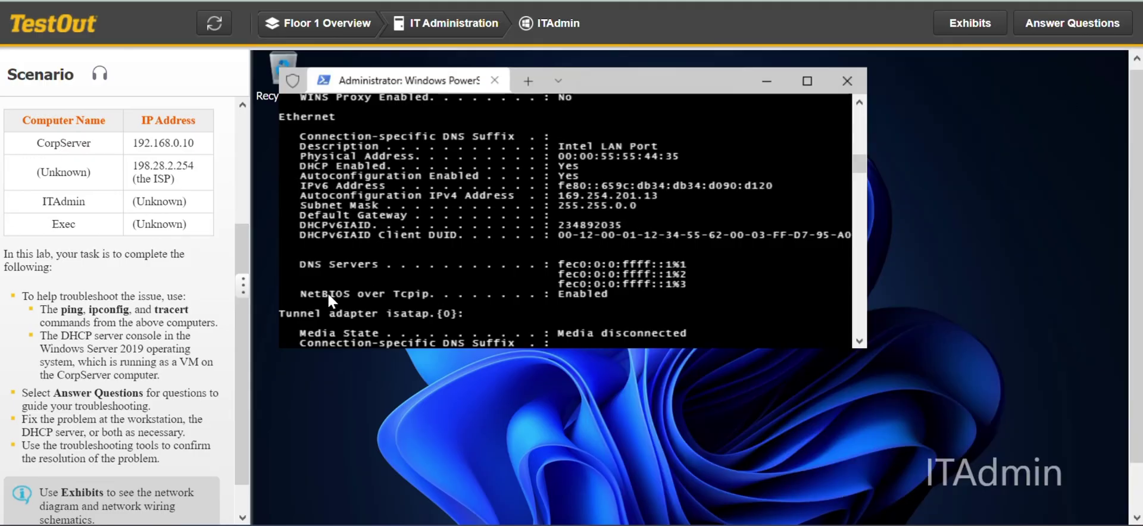
# - Review the remaining scenario tasks, switch to CorpServer in the Networking Closet, and close its PowerShell window
pyautogui.moveTo(248, 342); pyautogui.dragTo(238, 366)
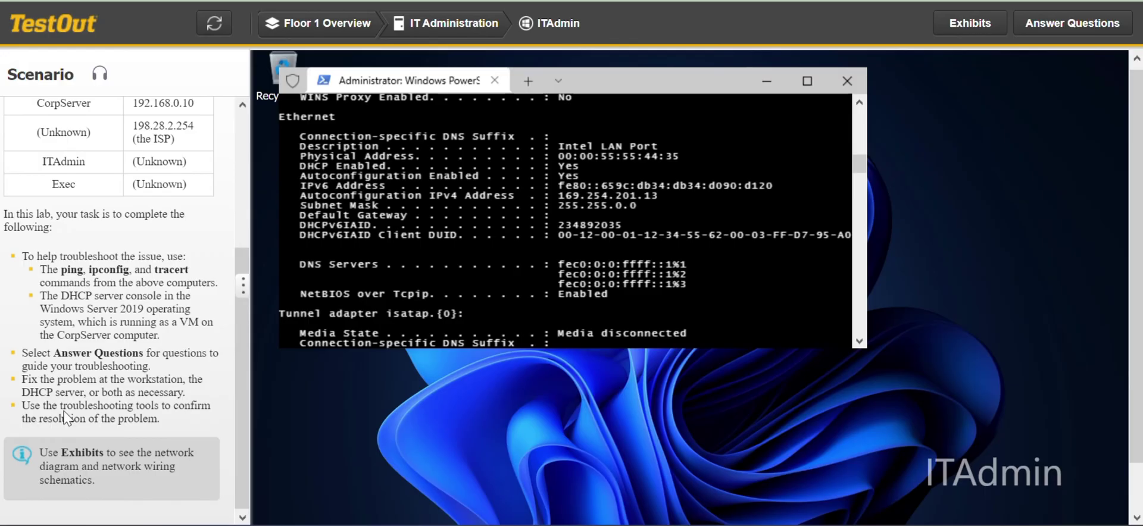
pyautogui.click(359, 26)
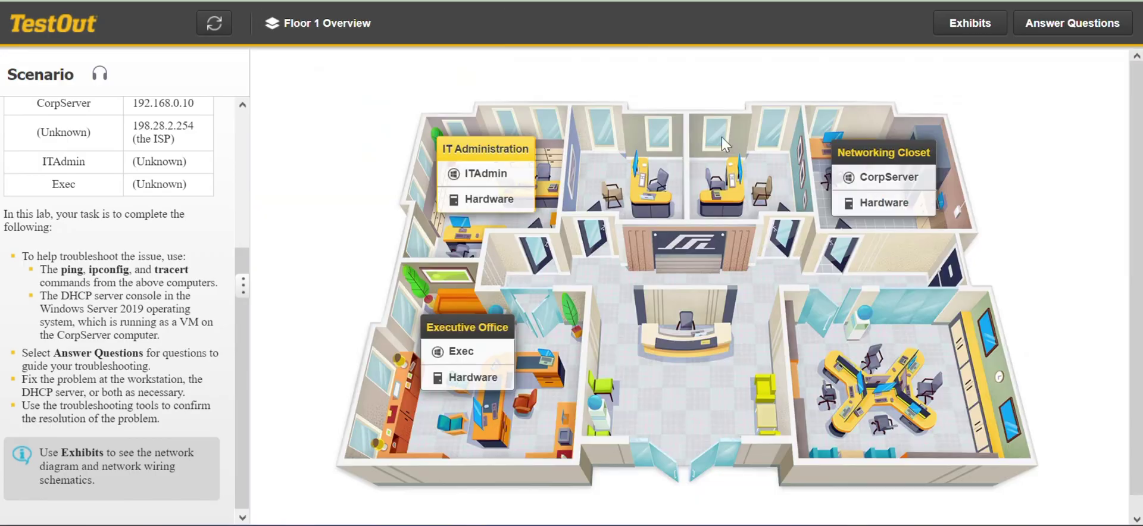
pyautogui.click(889, 179)
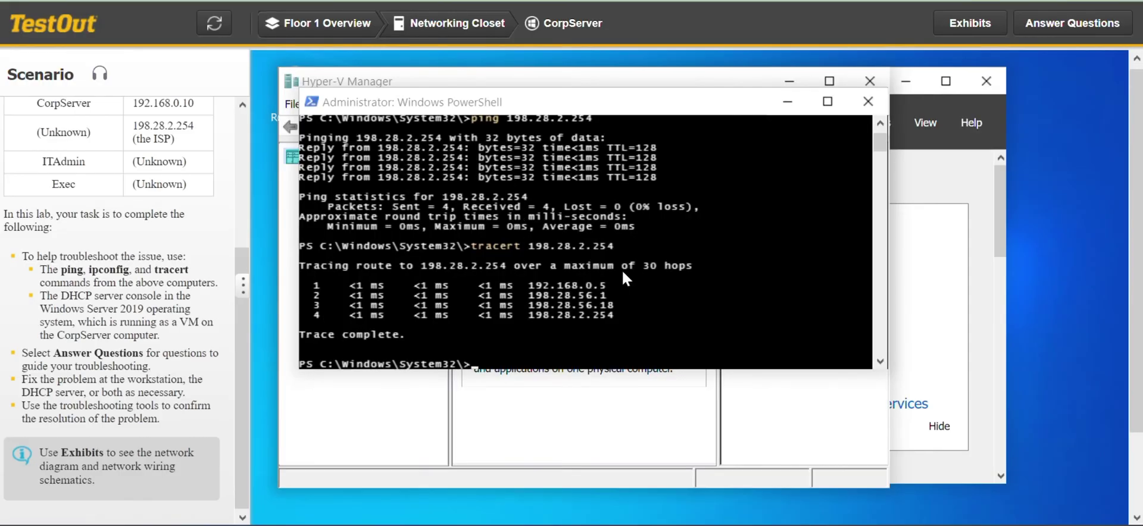
pyautogui.click(868, 101)
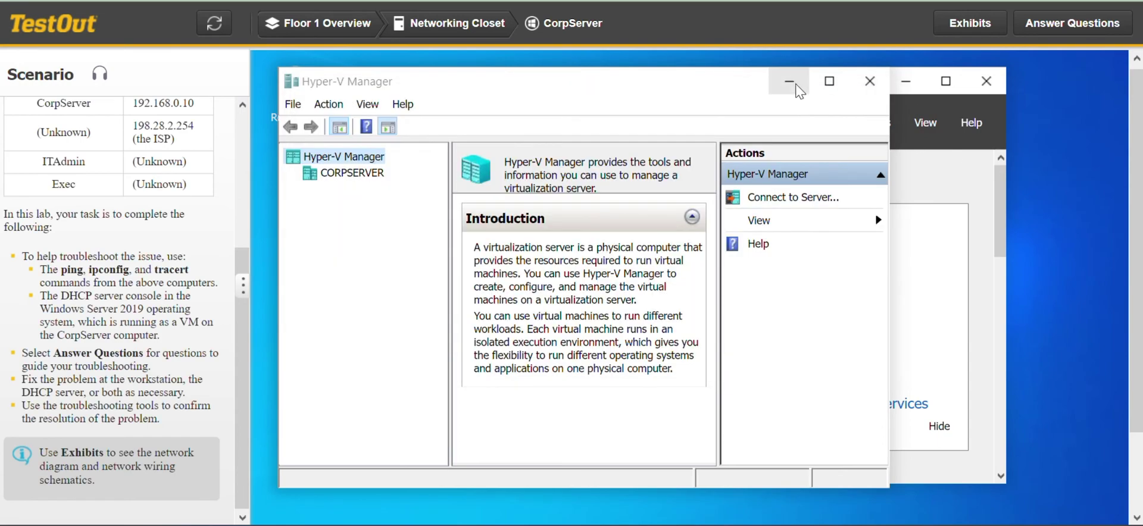
# - List CORPSERVER's virtual machines in a maximized Hyper-V Manager and connect to the CorpDHCP virtual machine
pyautogui.click(386, 193)
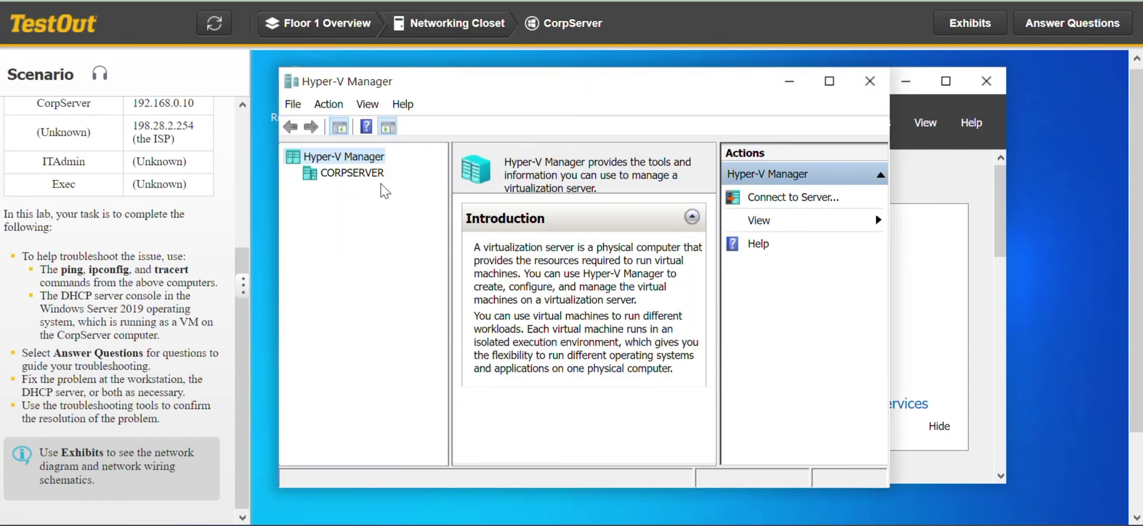
pyautogui.click(380, 173)
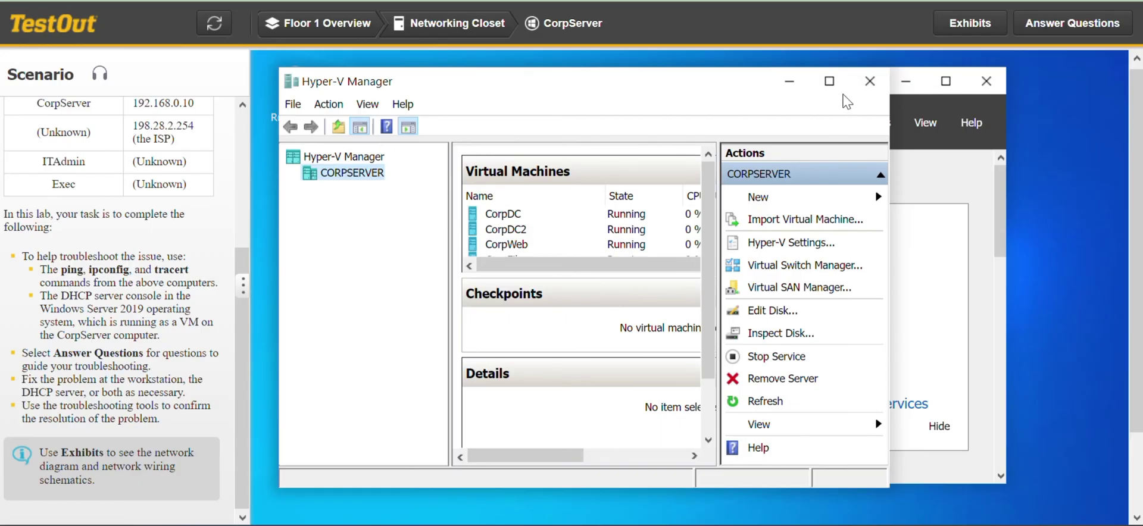
pyautogui.click(829, 81)
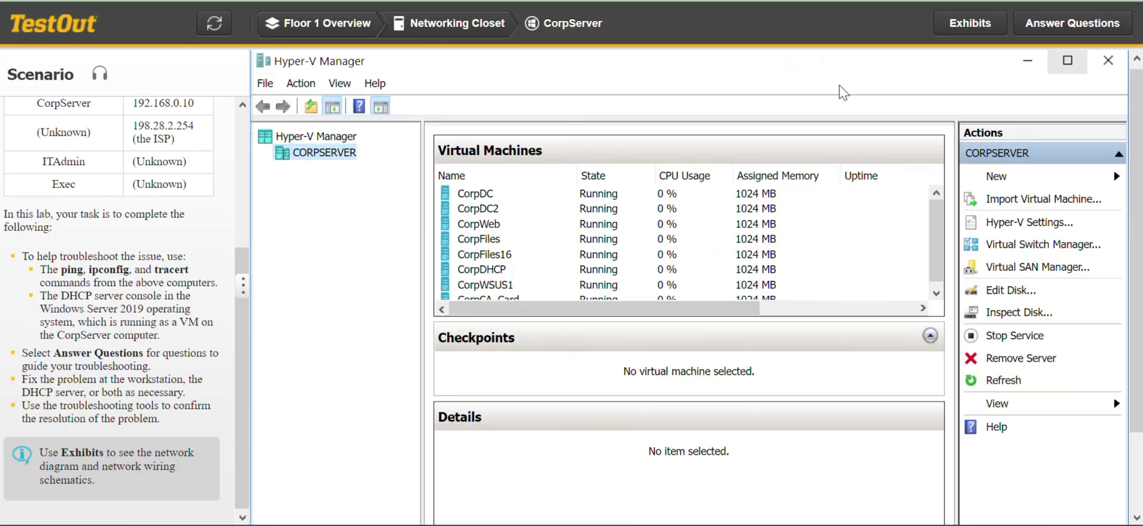
pyautogui.click(487, 271)
pyautogui.doubleClick(487, 270)
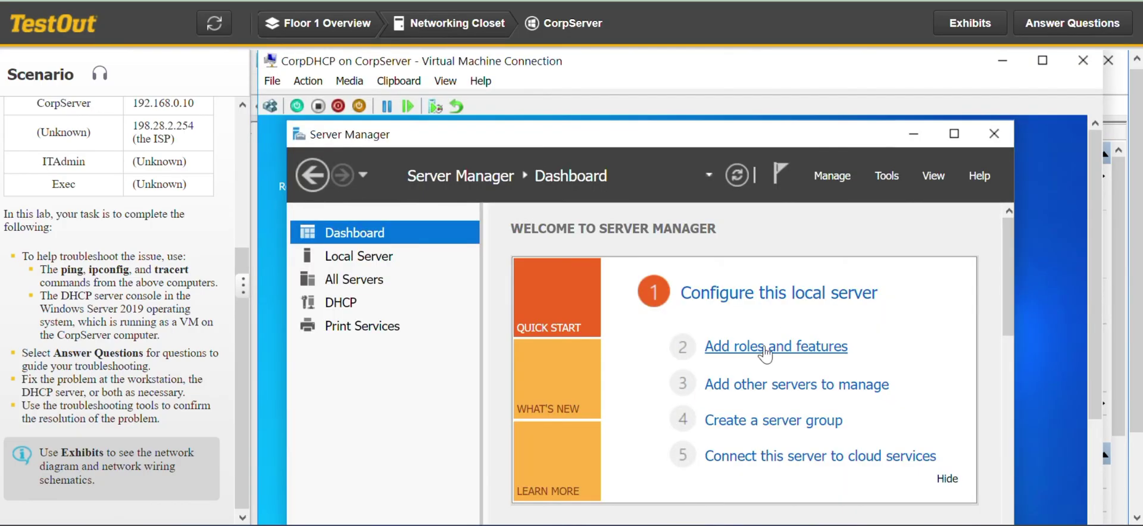
# - Open the DHCP console on CorpDHCP and expand CorpDHCP.CorpNet.local down to its IPv4 scopes
pyautogui.click(895, 176)
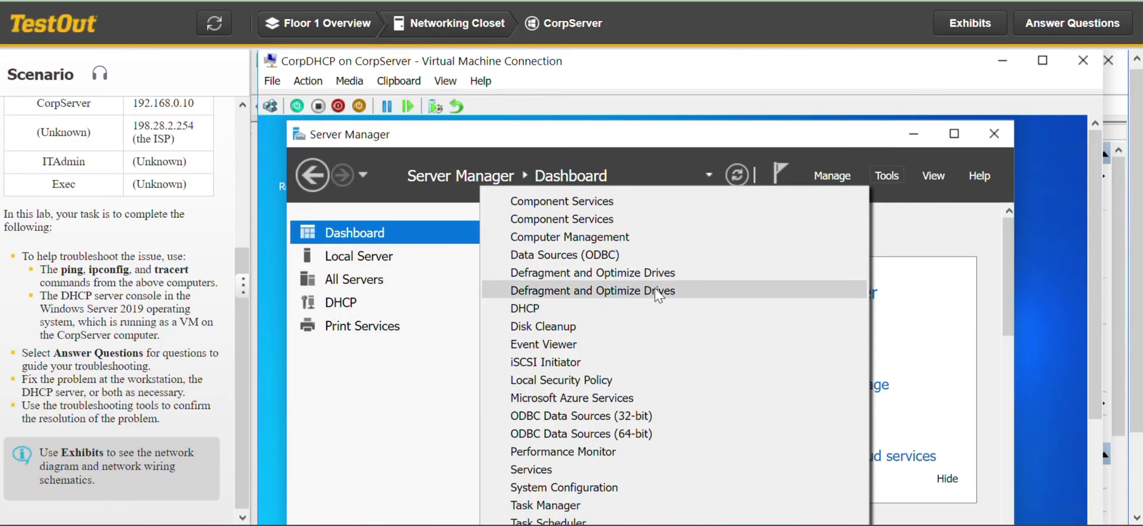
pyautogui.click(594, 310)
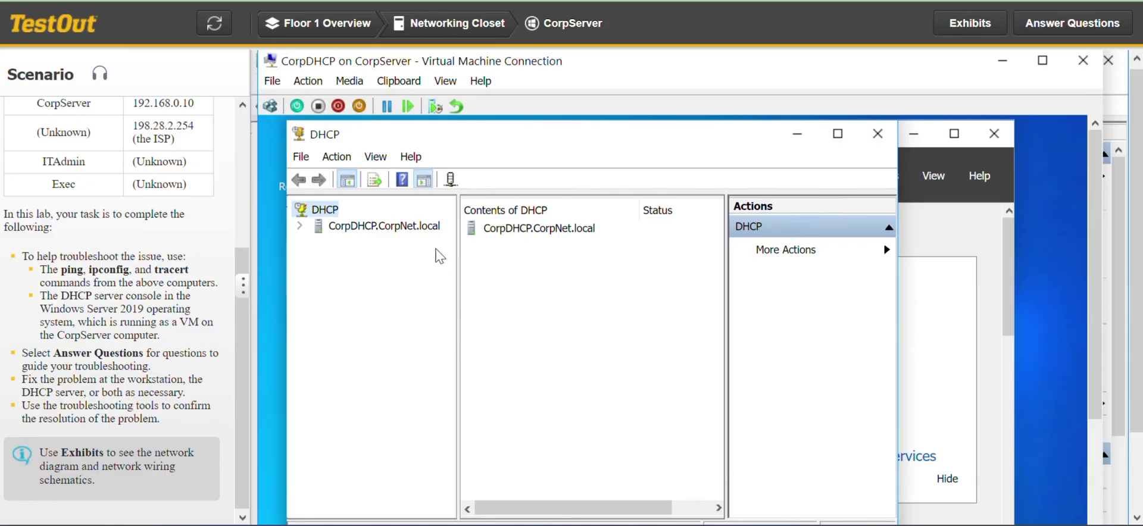
pyautogui.click(368, 226)
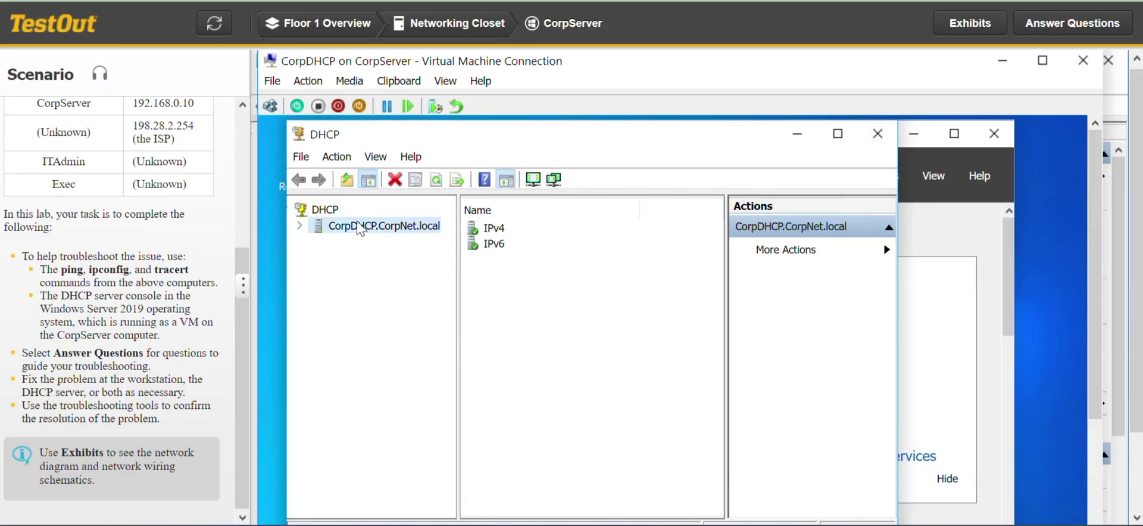
pyautogui.click(488, 228)
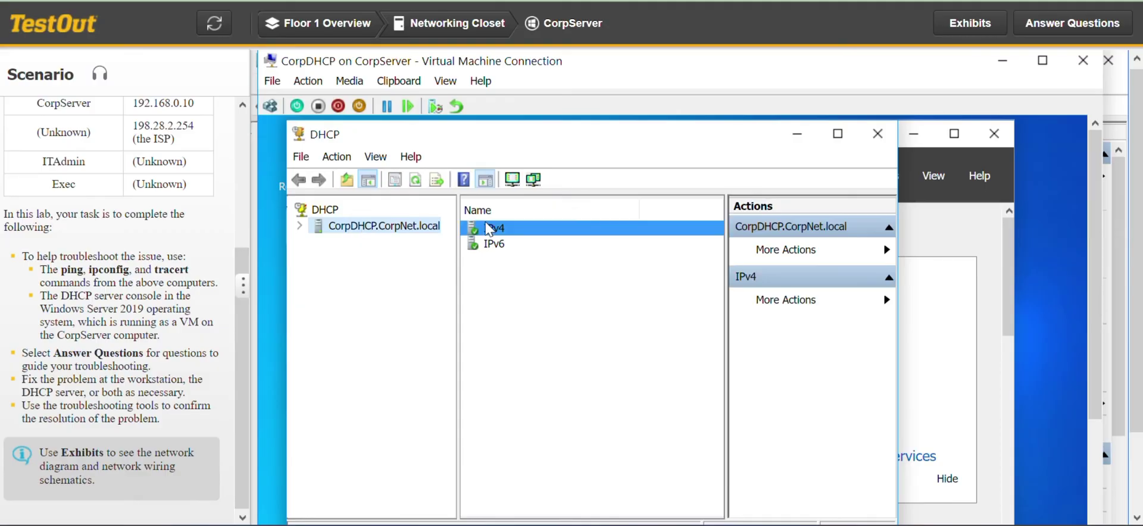
pyautogui.click(300, 226)
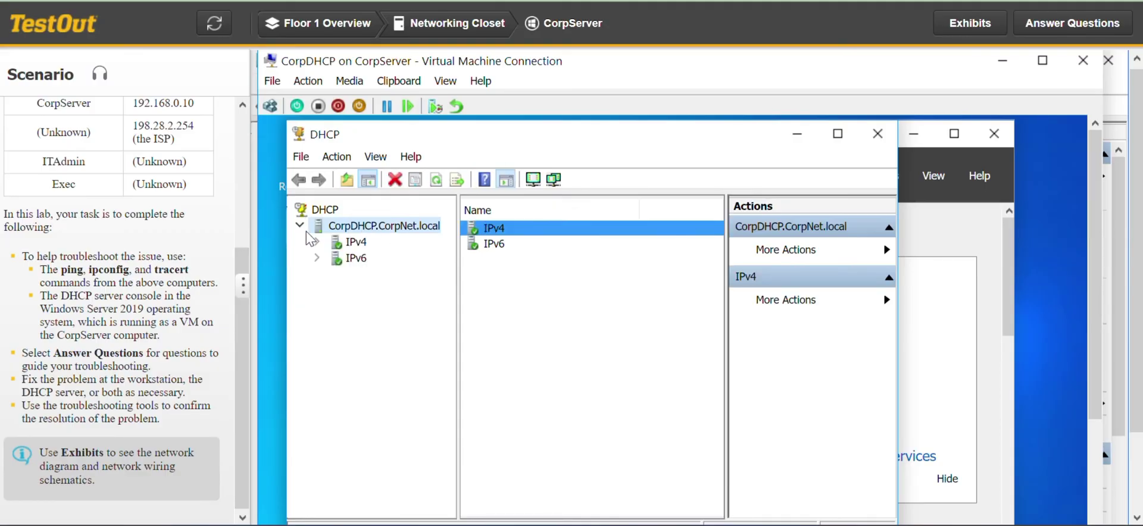
pyautogui.click(318, 242)
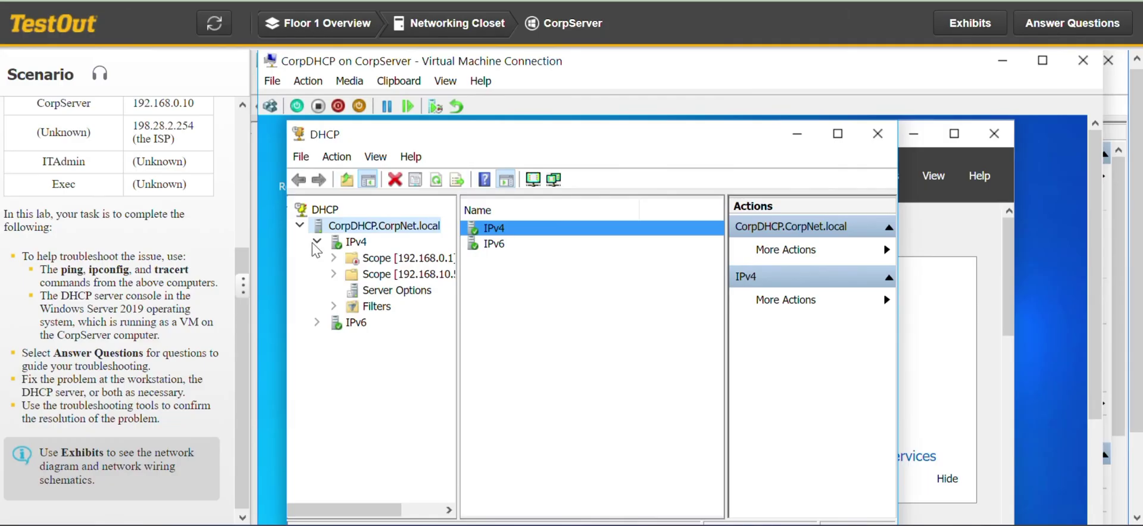
# - Activate the Subnet1 scope [192.168.0.1] under IPv4
pyautogui.click(360, 260)
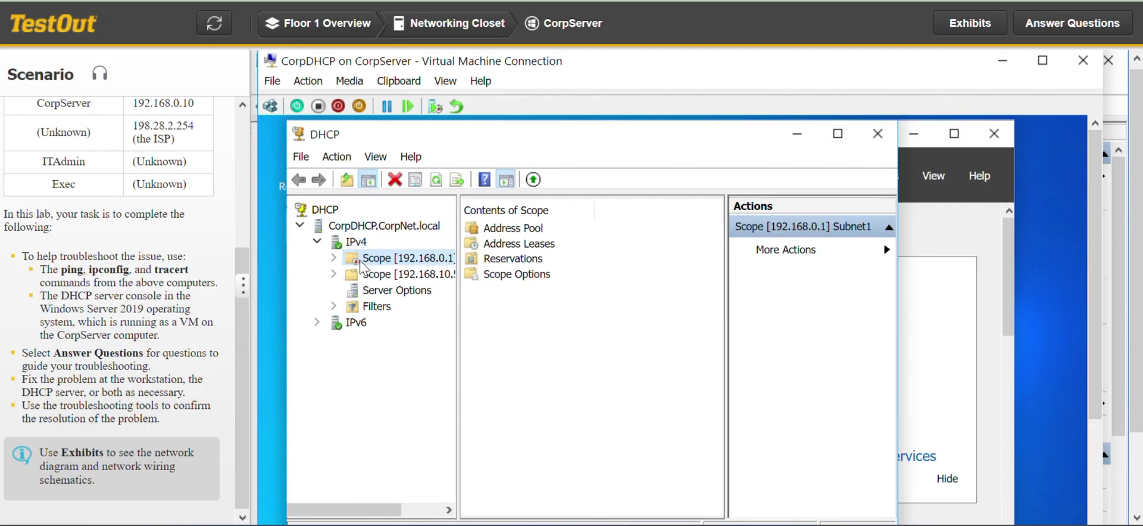
pyautogui.rightClick(360, 262)
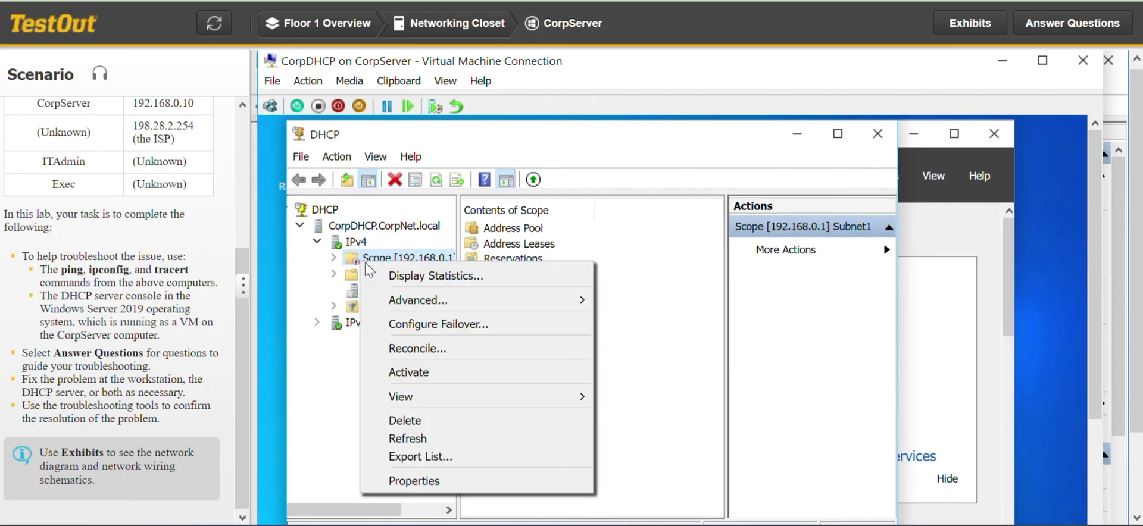
pyautogui.click(441, 373)
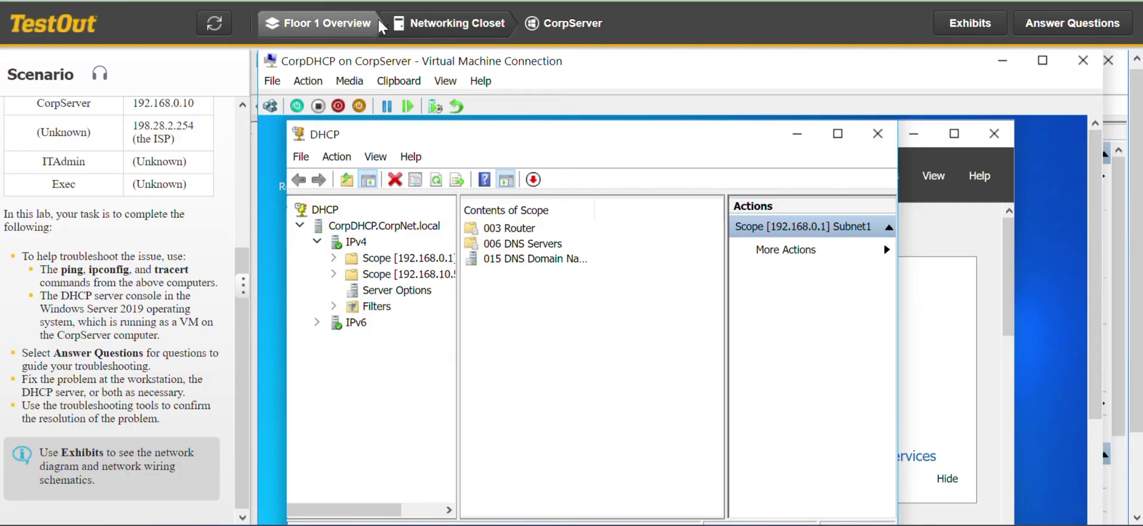
# - Switch to the Exec computer in the Executive Office, run ipconfig /all, and review the Ethernet adapter's IP settings
pyautogui.click(356, 23)
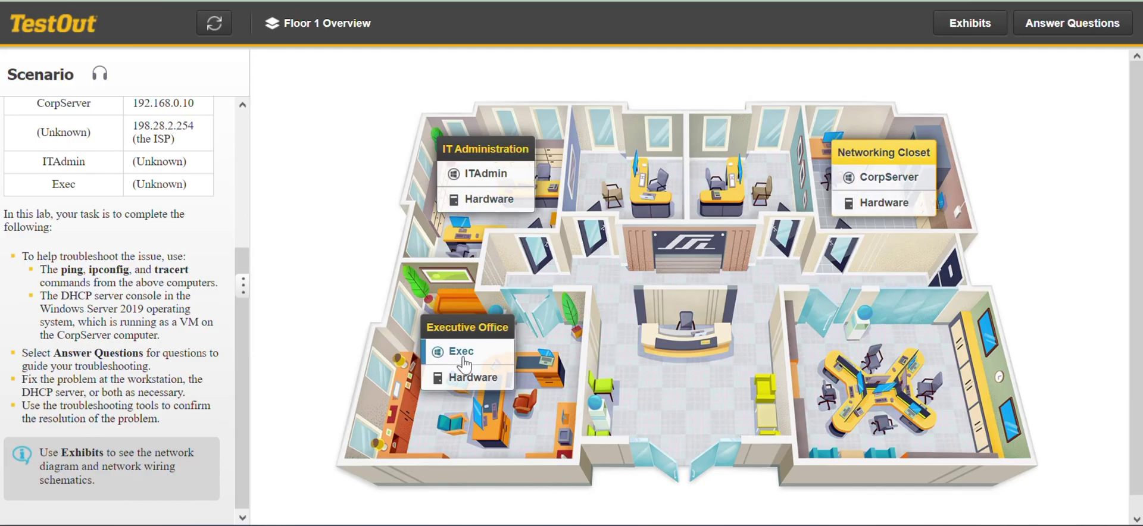
pyautogui.click(446, 344)
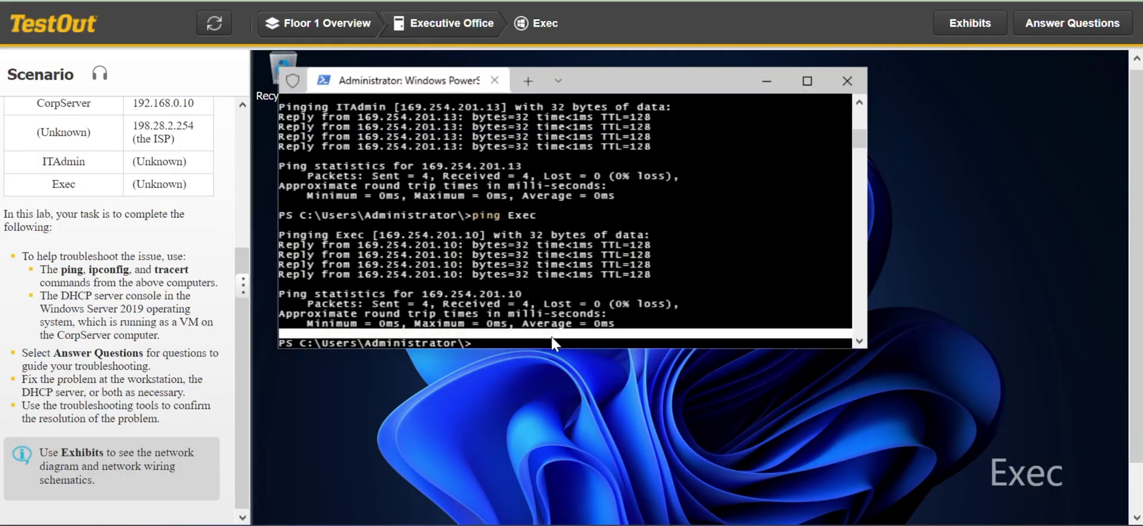
pyautogui.write('ipconfig')
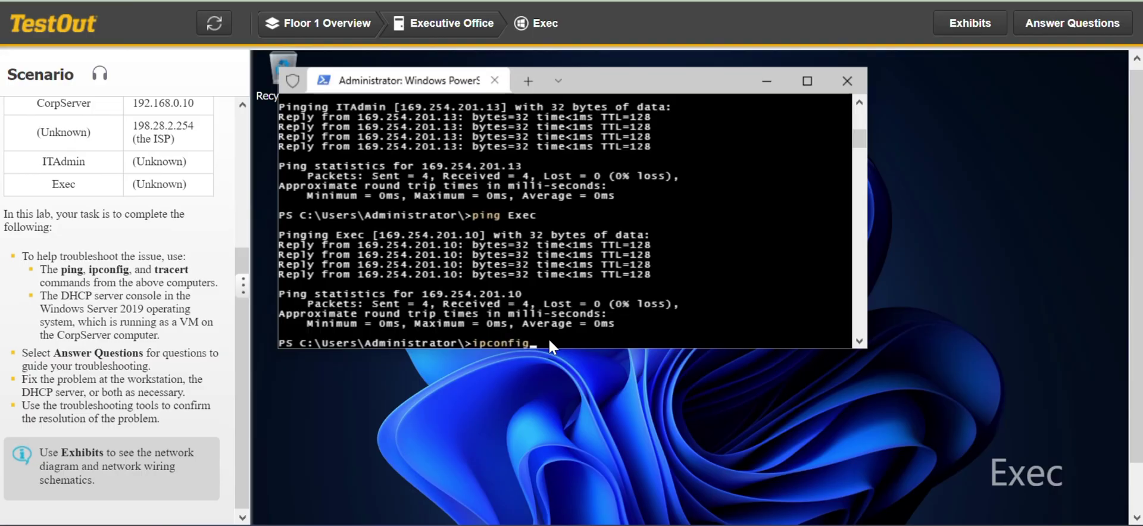
pyautogui.write(' /all')
pyautogui.press('Return')
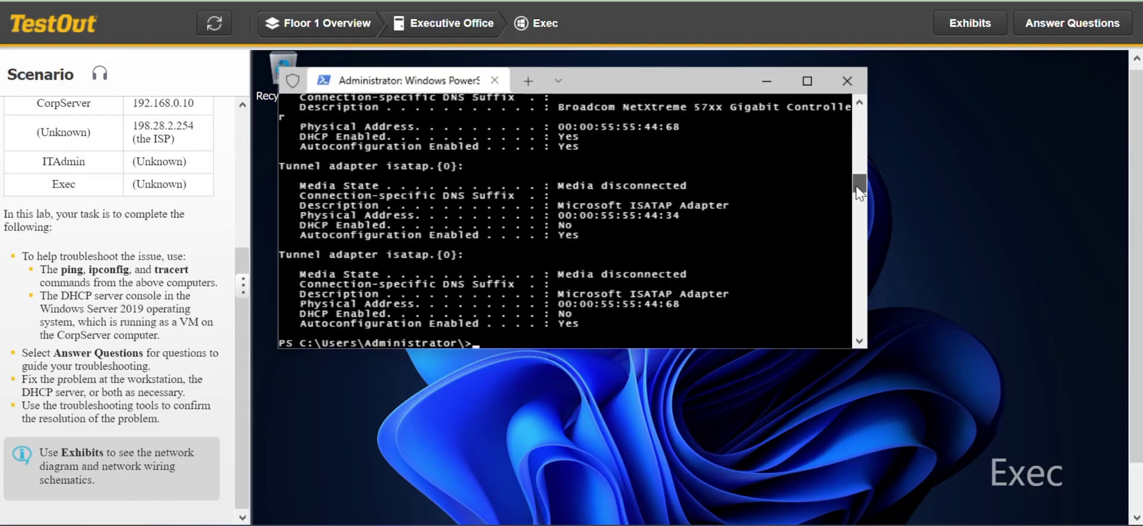
pyautogui.moveTo(859, 190); pyautogui.dragTo(861, 173)
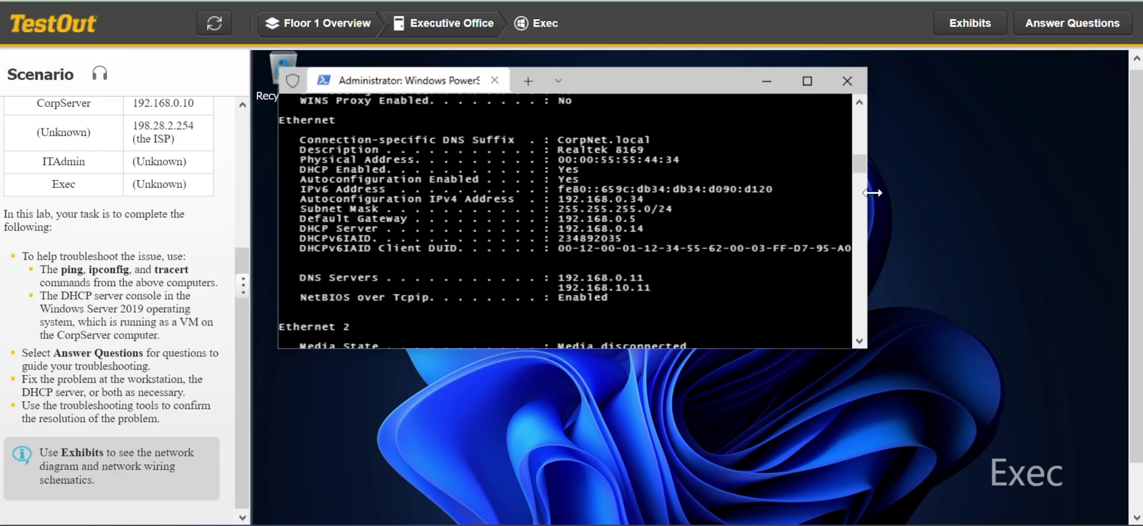
pyautogui.moveTo(860, 168); pyautogui.dragTo(862, 207)
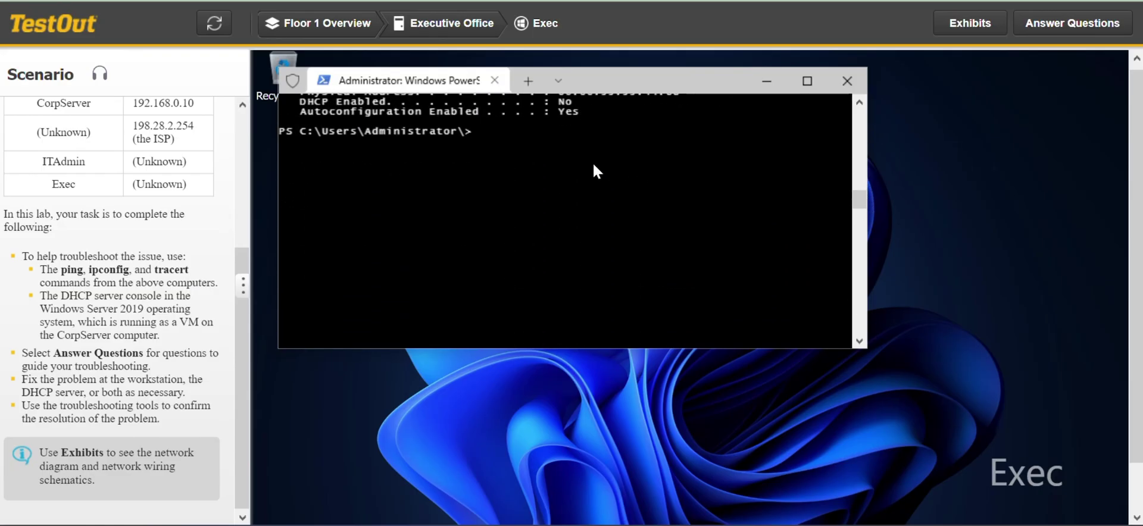
# - Ping CorpServer at 192.168.0.10 and the ISP at 198.28.2.254 from Exec
pyautogui.write('ping')
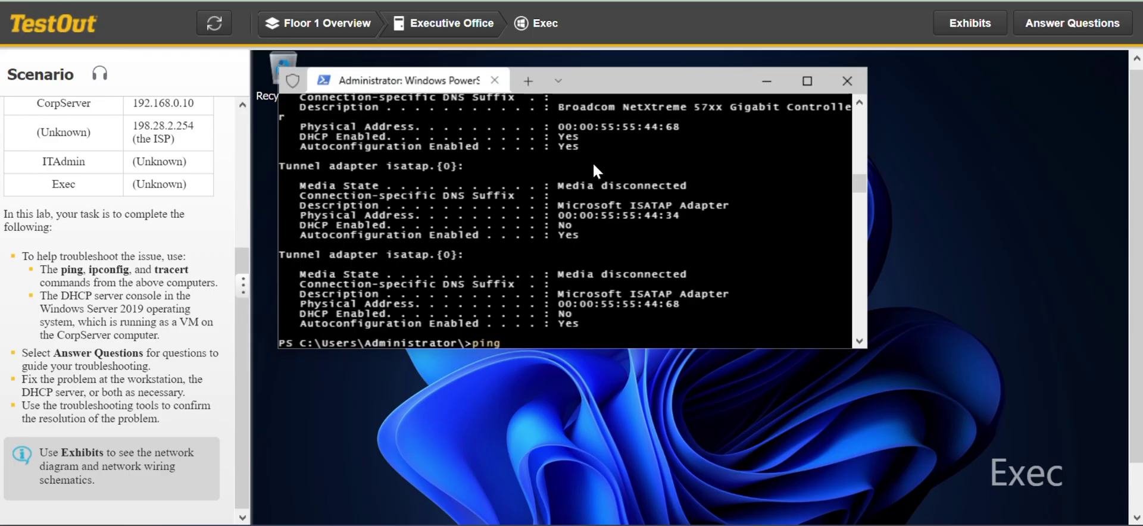
pyautogui.write(' 192.168.0.10')
pyautogui.press('Return')
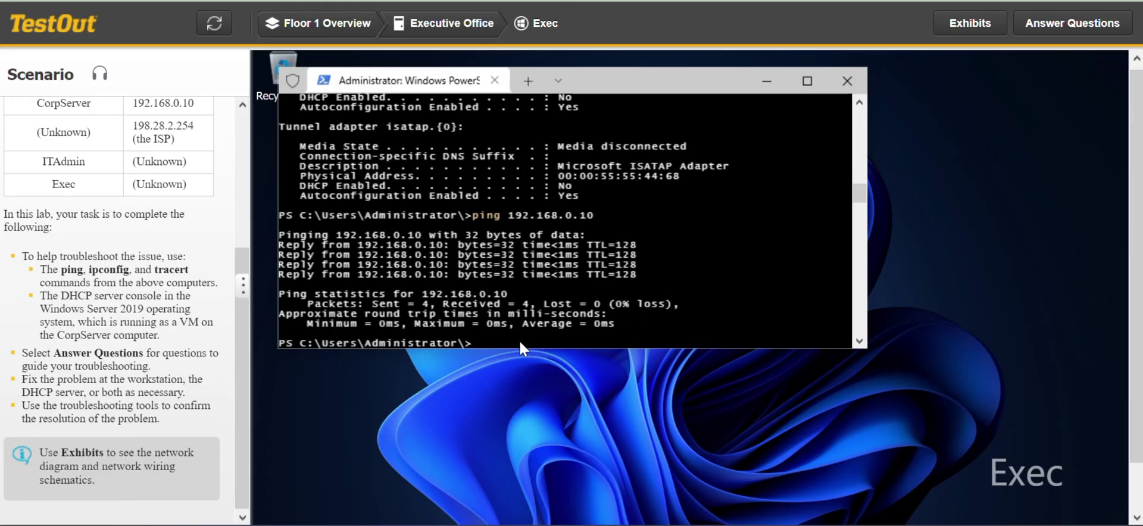
pyautogui.write('ping 198.28.2.254')
pyautogui.press('Return')
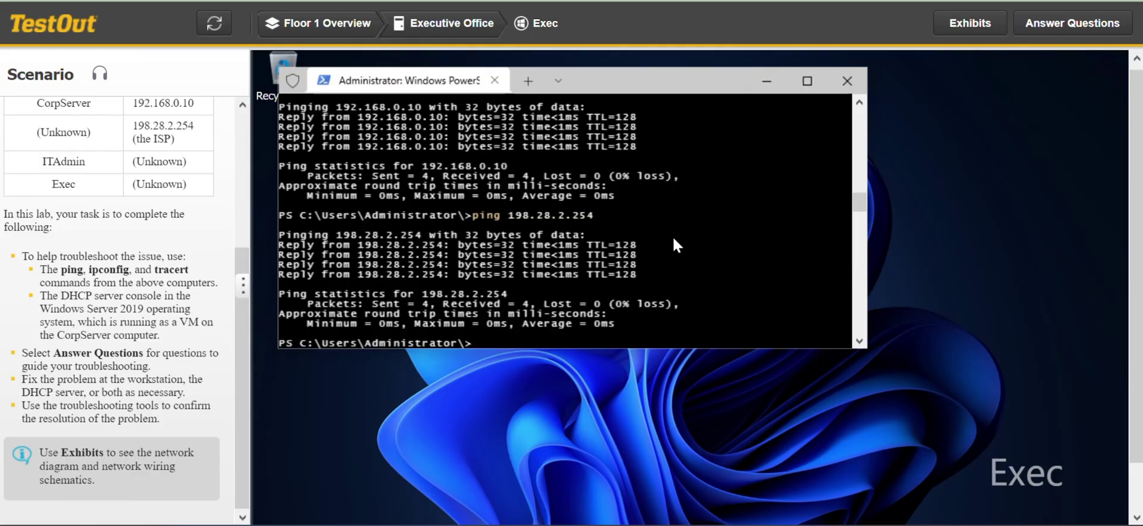
# - Reopen the lab questions and submit the answers for checking
pyautogui.click(1071, 26)
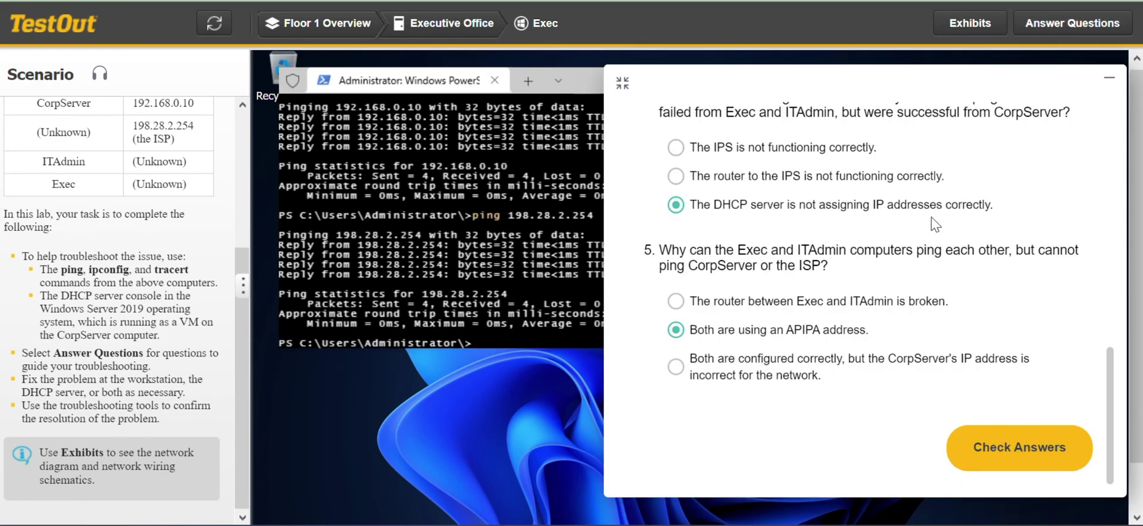
pyautogui.click(1019, 450)
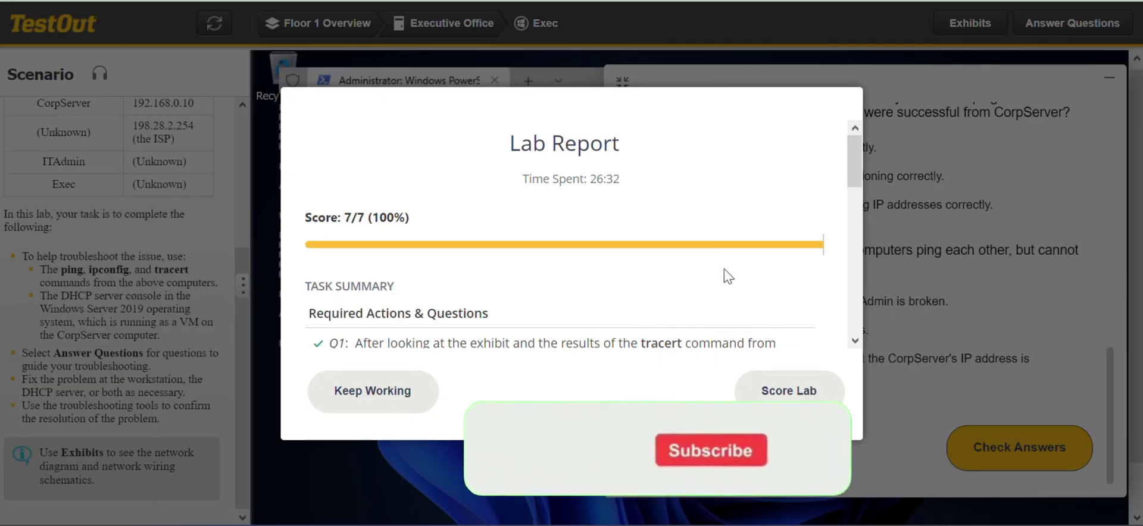